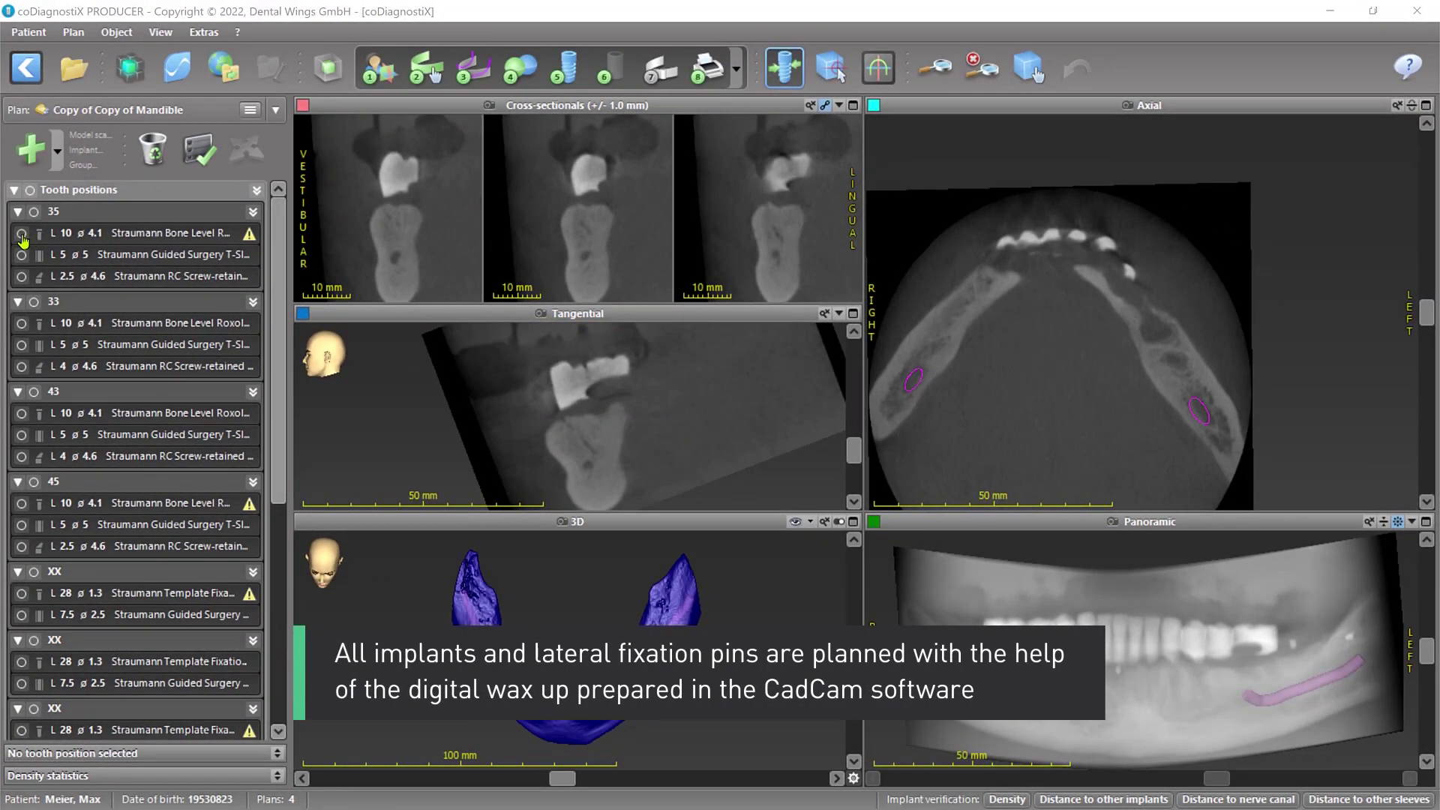
# - Make implants 35 and 45 and the lateral fixation pins visible in all views
pyautogui.click(21, 233)
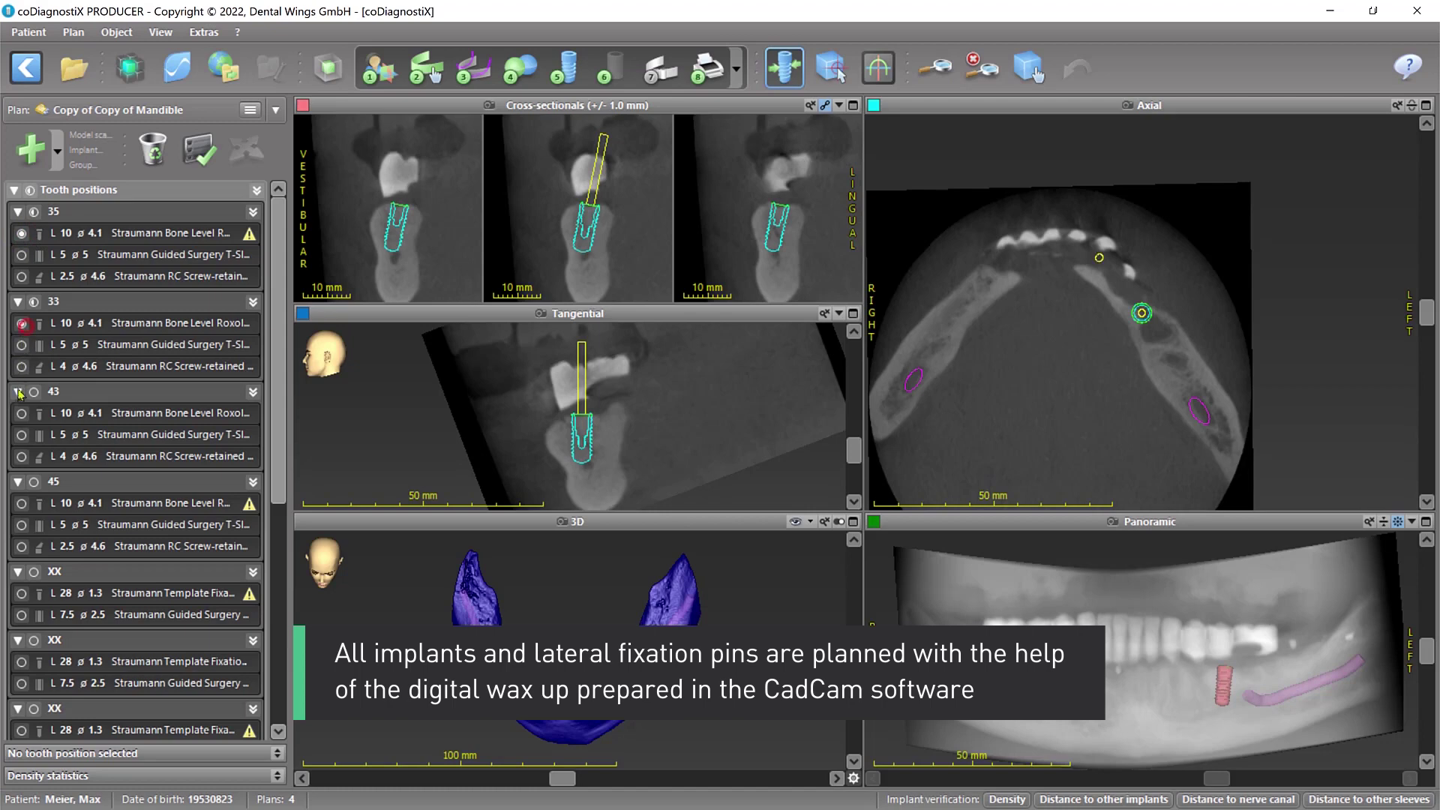
pyautogui.click(21, 504)
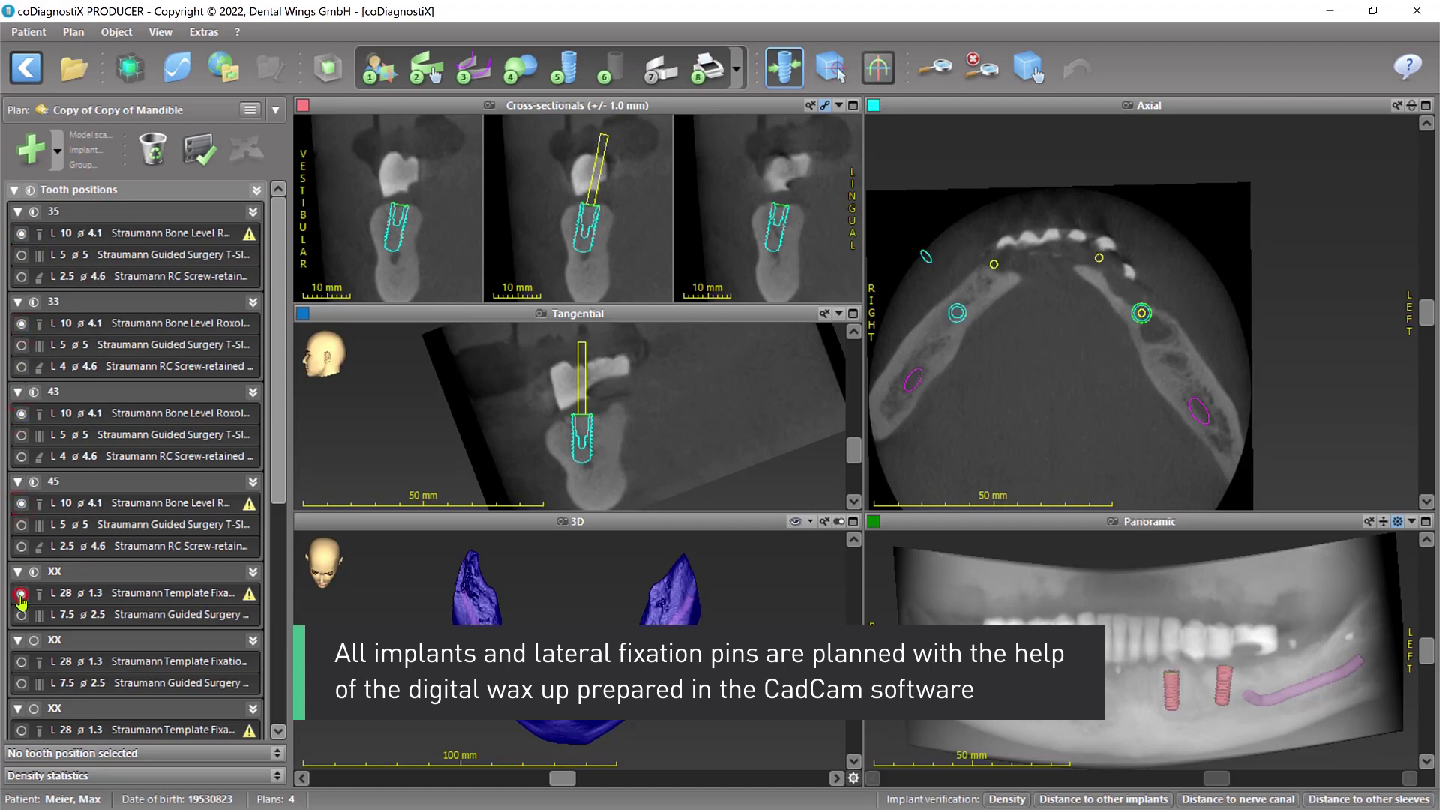
pyautogui.click(22, 663)
pyautogui.click(34, 710)
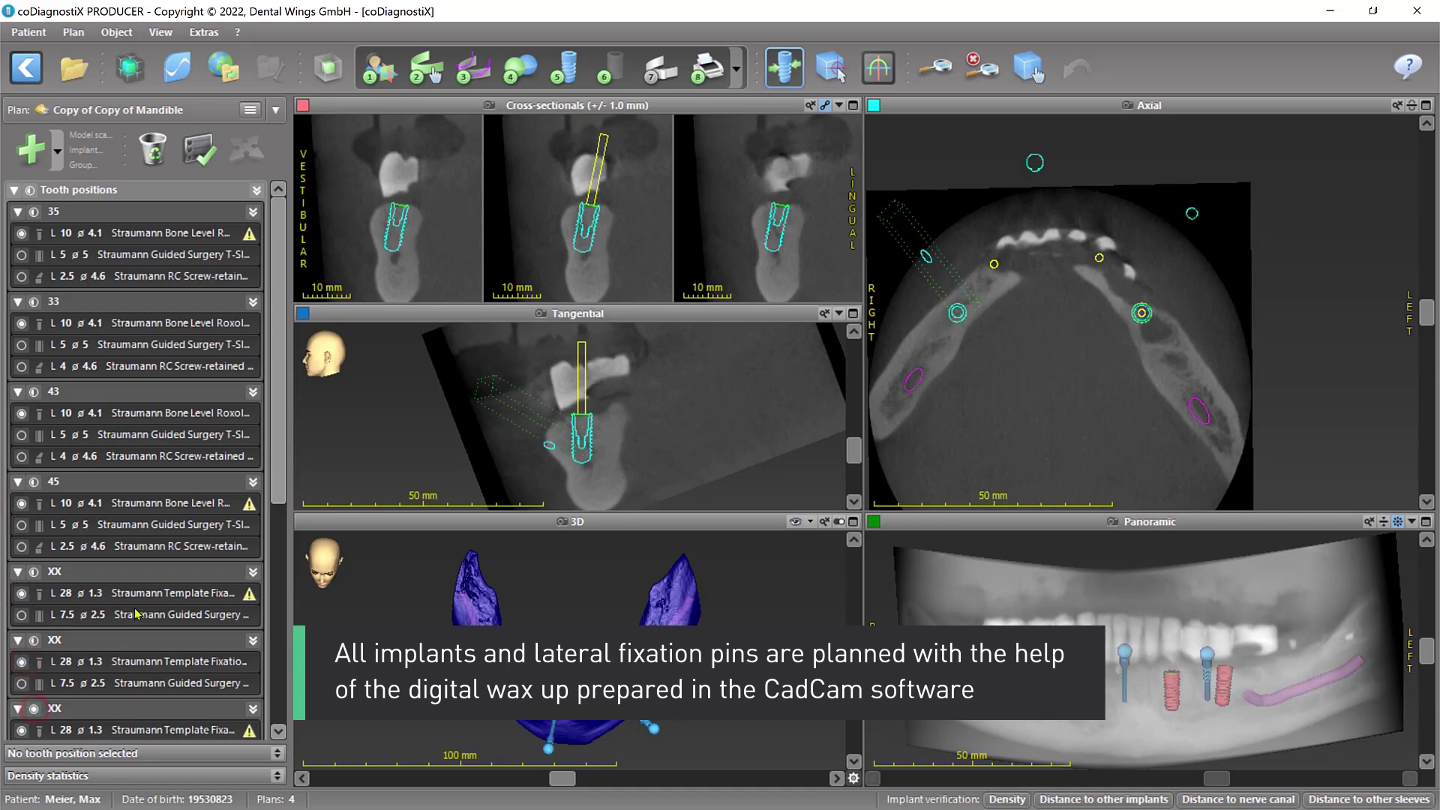
pyautogui.scroll(-5, 139, 605)
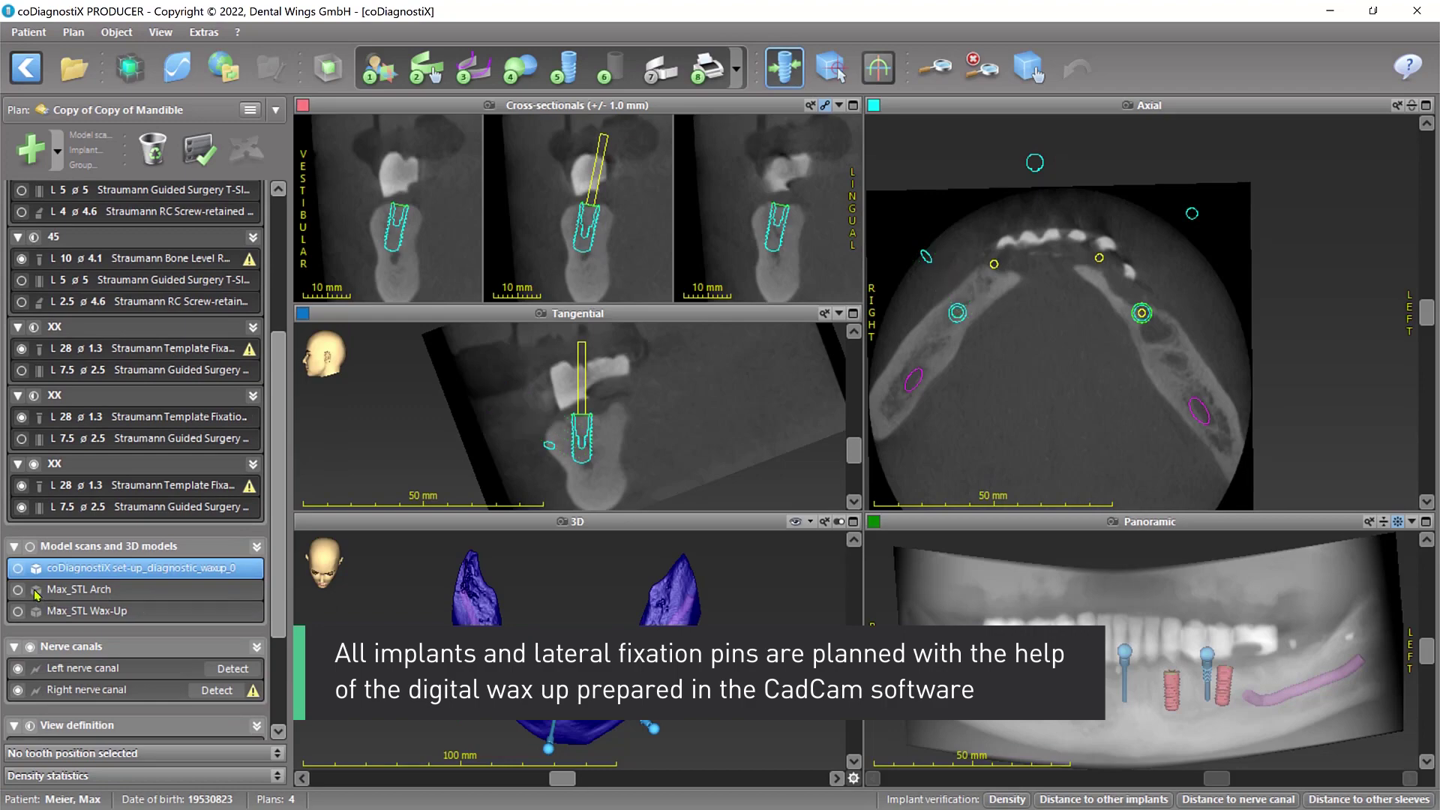
# - Show the diagnostic wax-up model and sleeves on implants 35, 43, 45 and the fixation pin
pyautogui.click(18, 570)
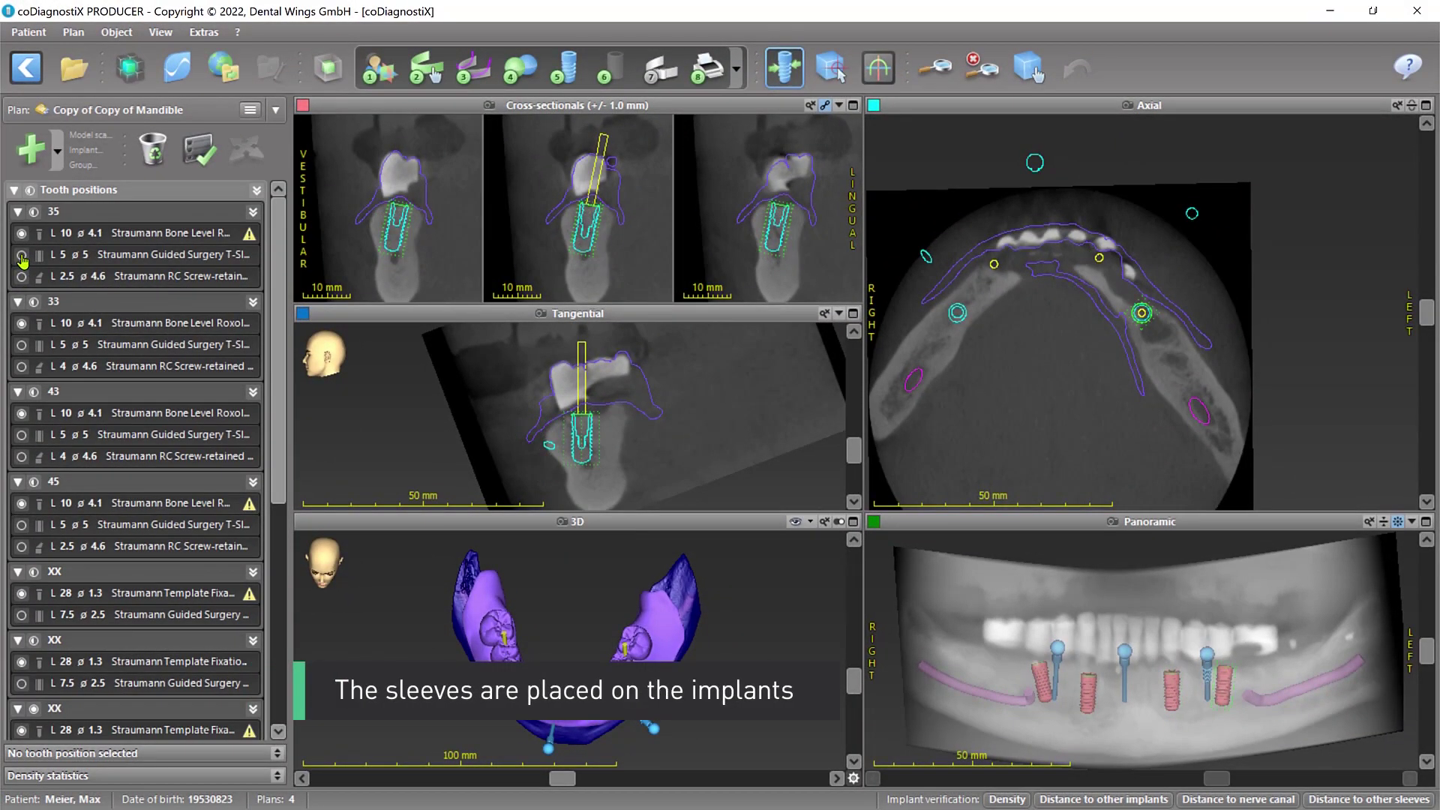
pyautogui.click(20, 345)
pyautogui.click(22, 435)
pyautogui.click(20, 526)
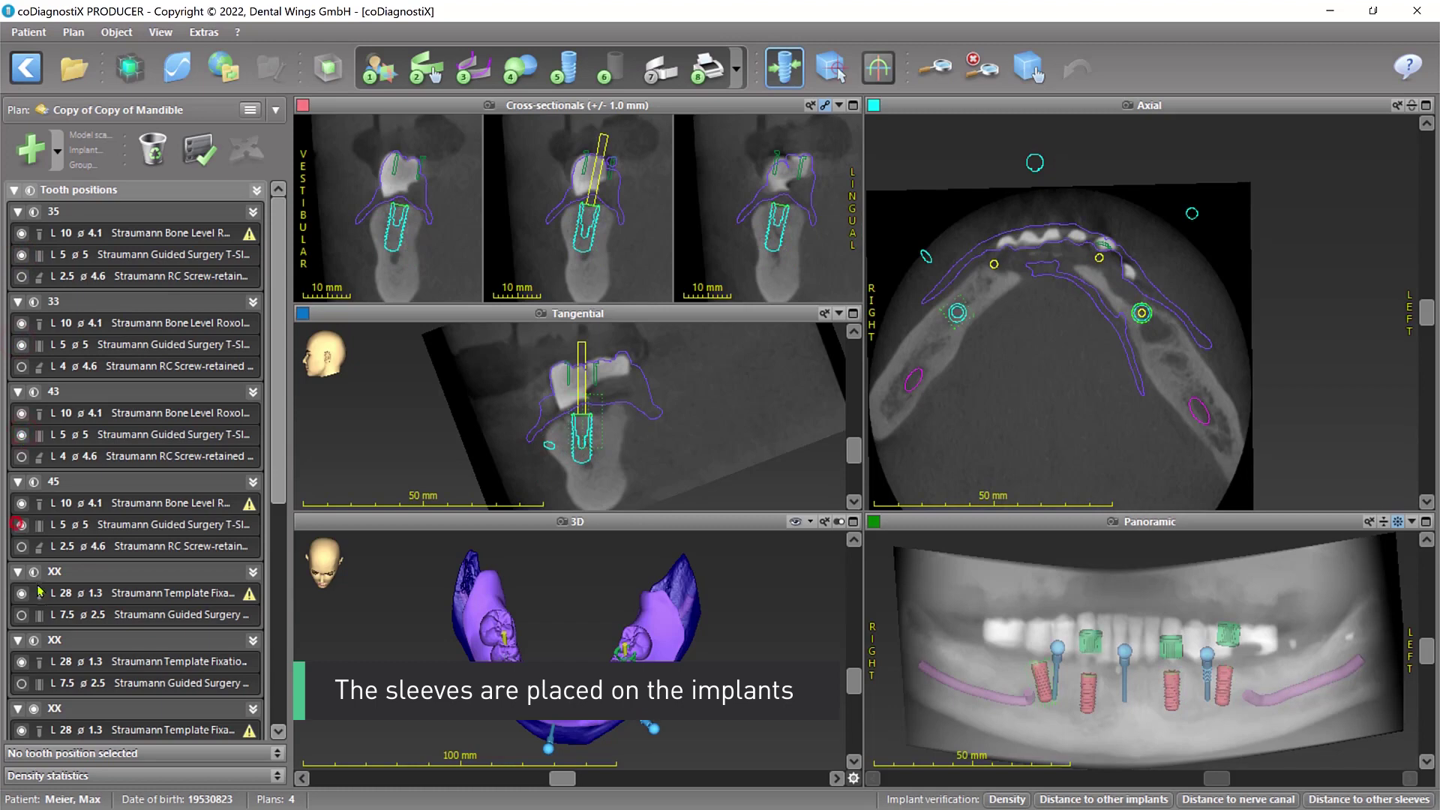
pyautogui.click(22, 616)
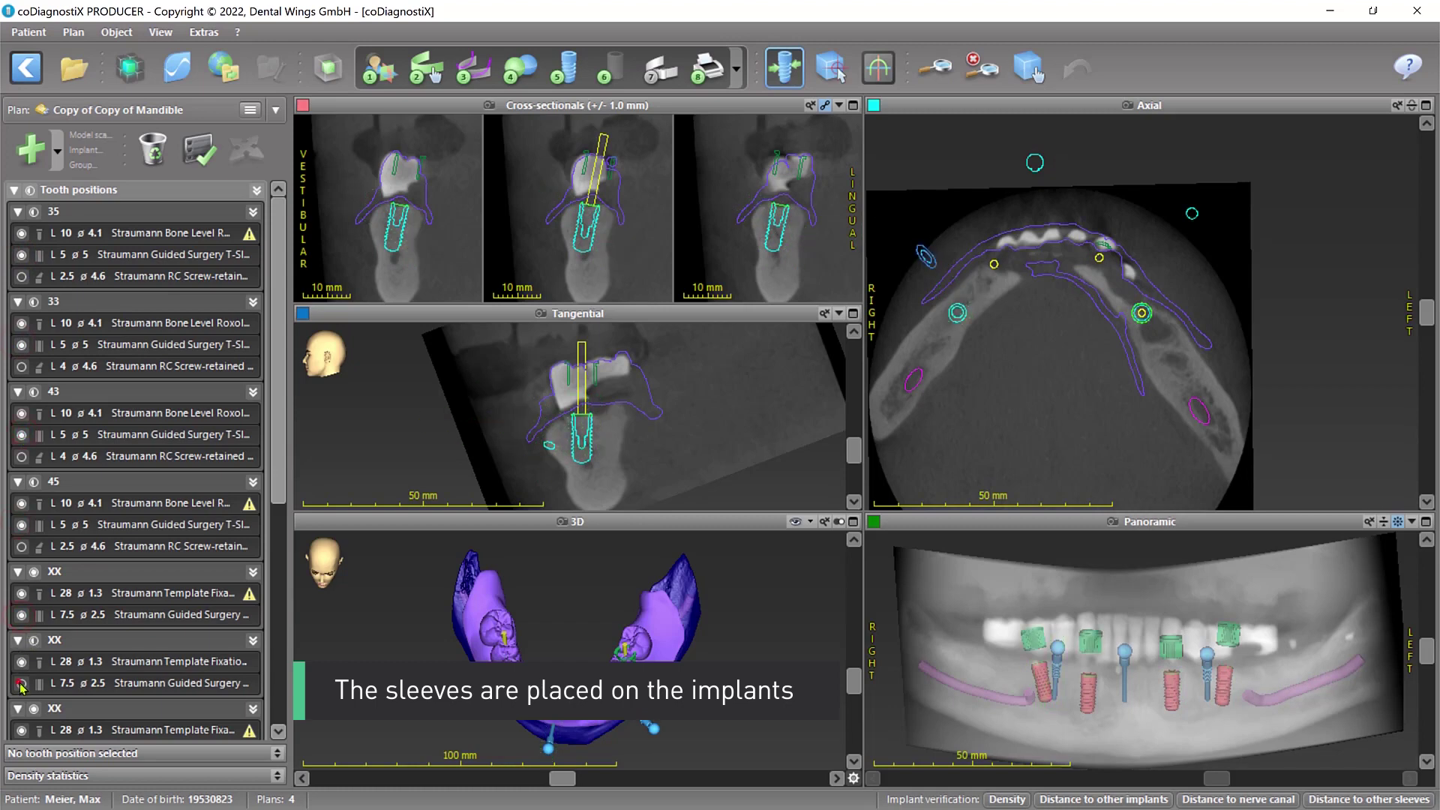
# - Display the screw-retained abutment at position 35
pyautogui.scroll(-2, 33, 684)
pyautogui.scroll(2, 83, 450)
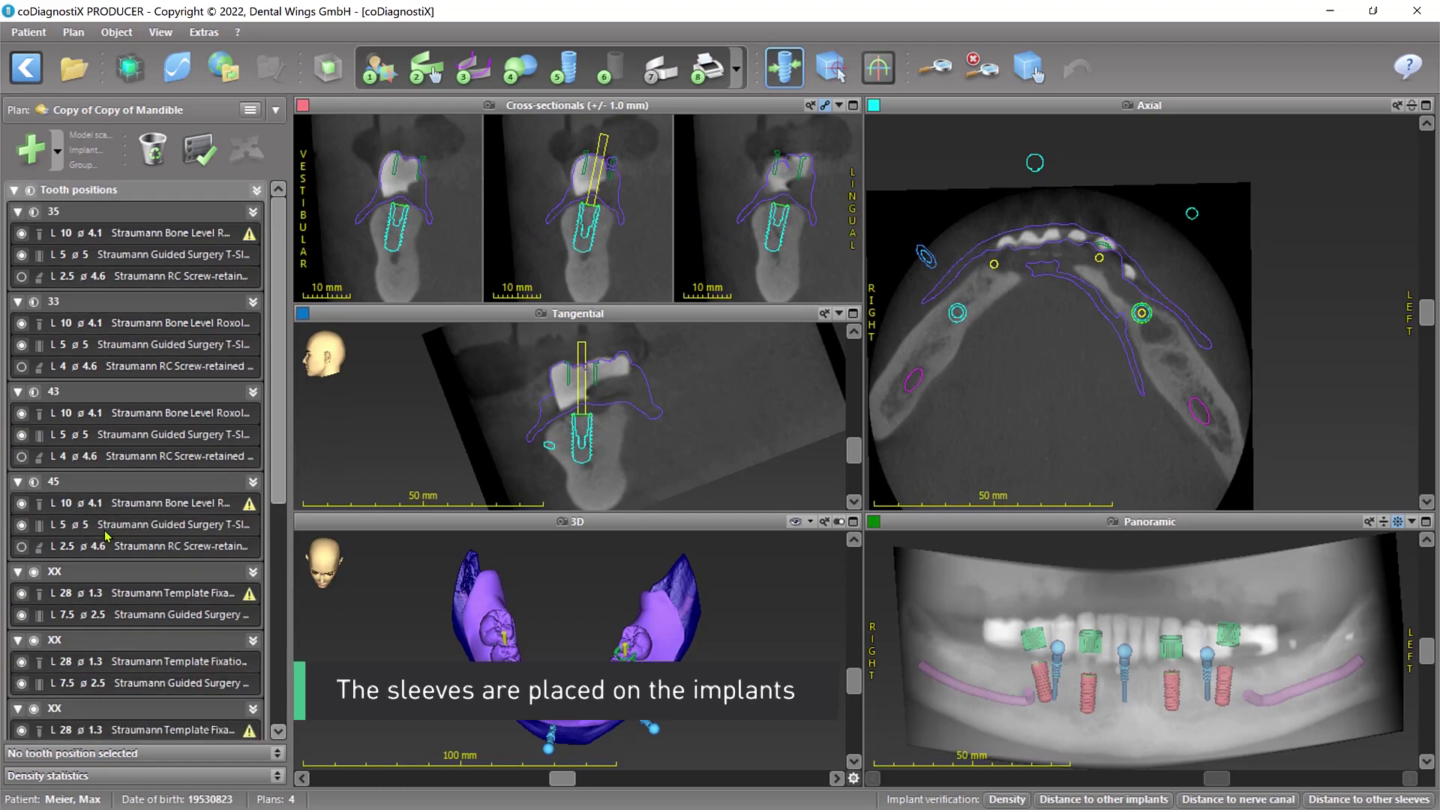
pyautogui.click(21, 277)
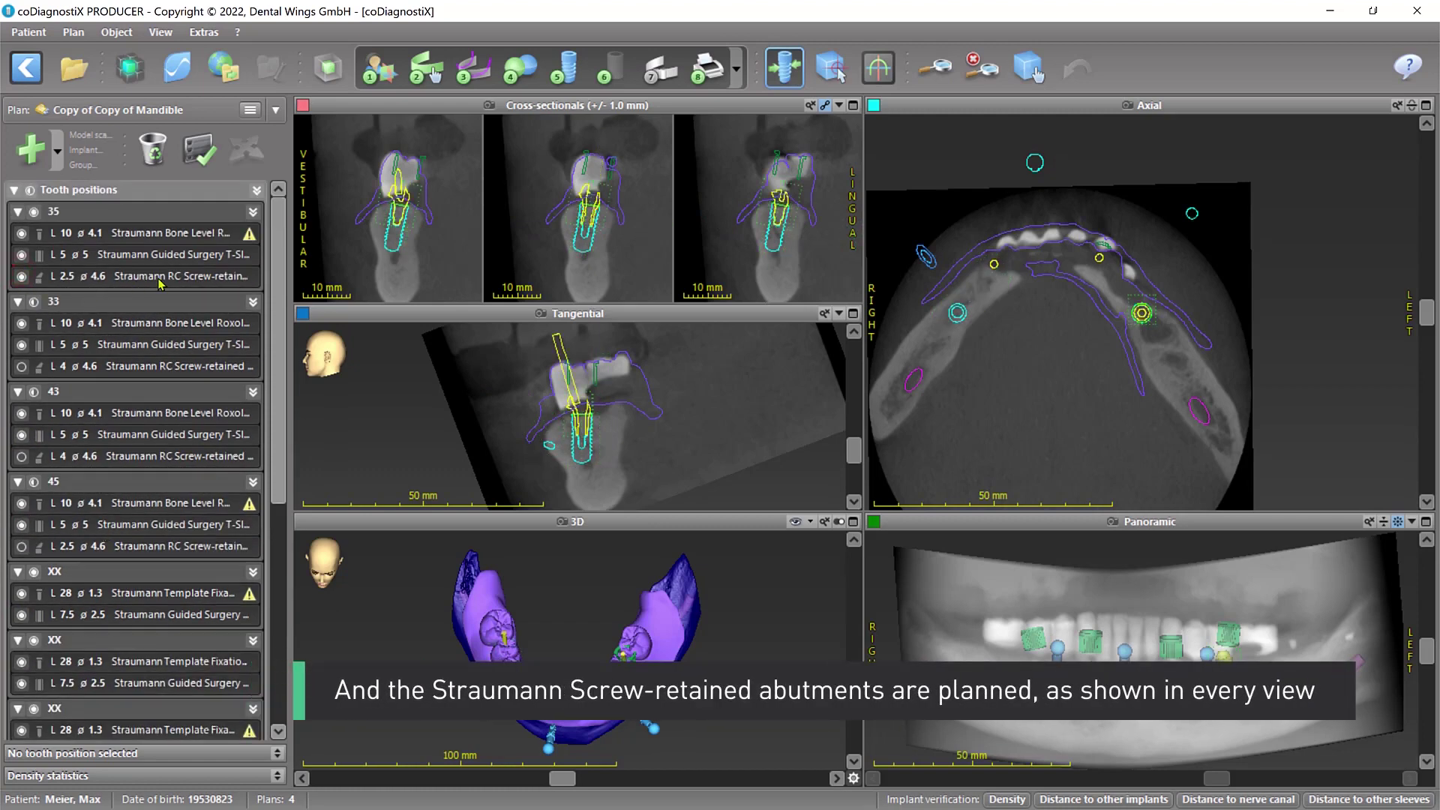
# - Show screw-retained abutments at positions 33 and 45, and turn the mandible to a frontal view
pyautogui.click(21, 366)
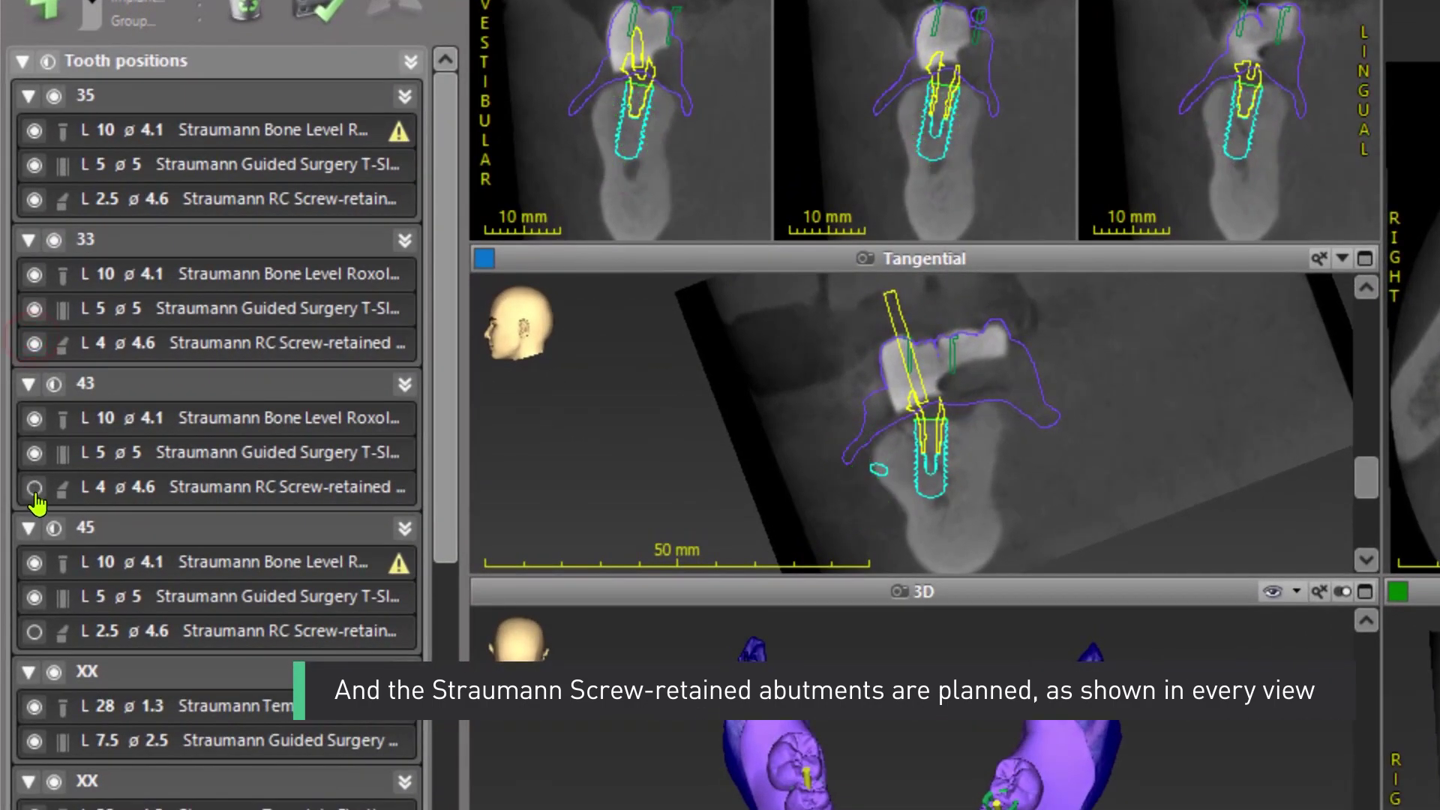
pyautogui.click(32, 633)
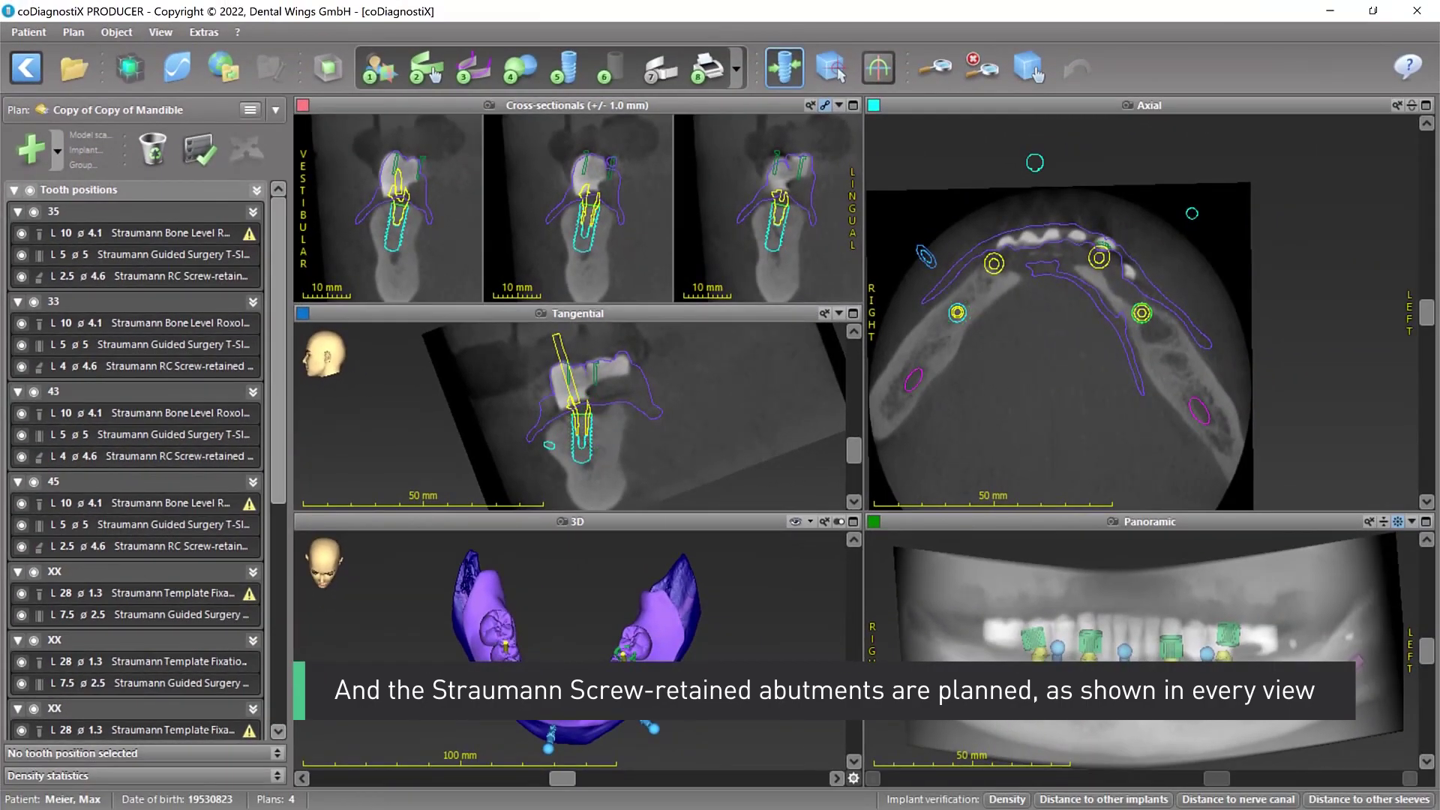
pyautogui.moveTo(825, 757); pyautogui.dragTo(637, 650)
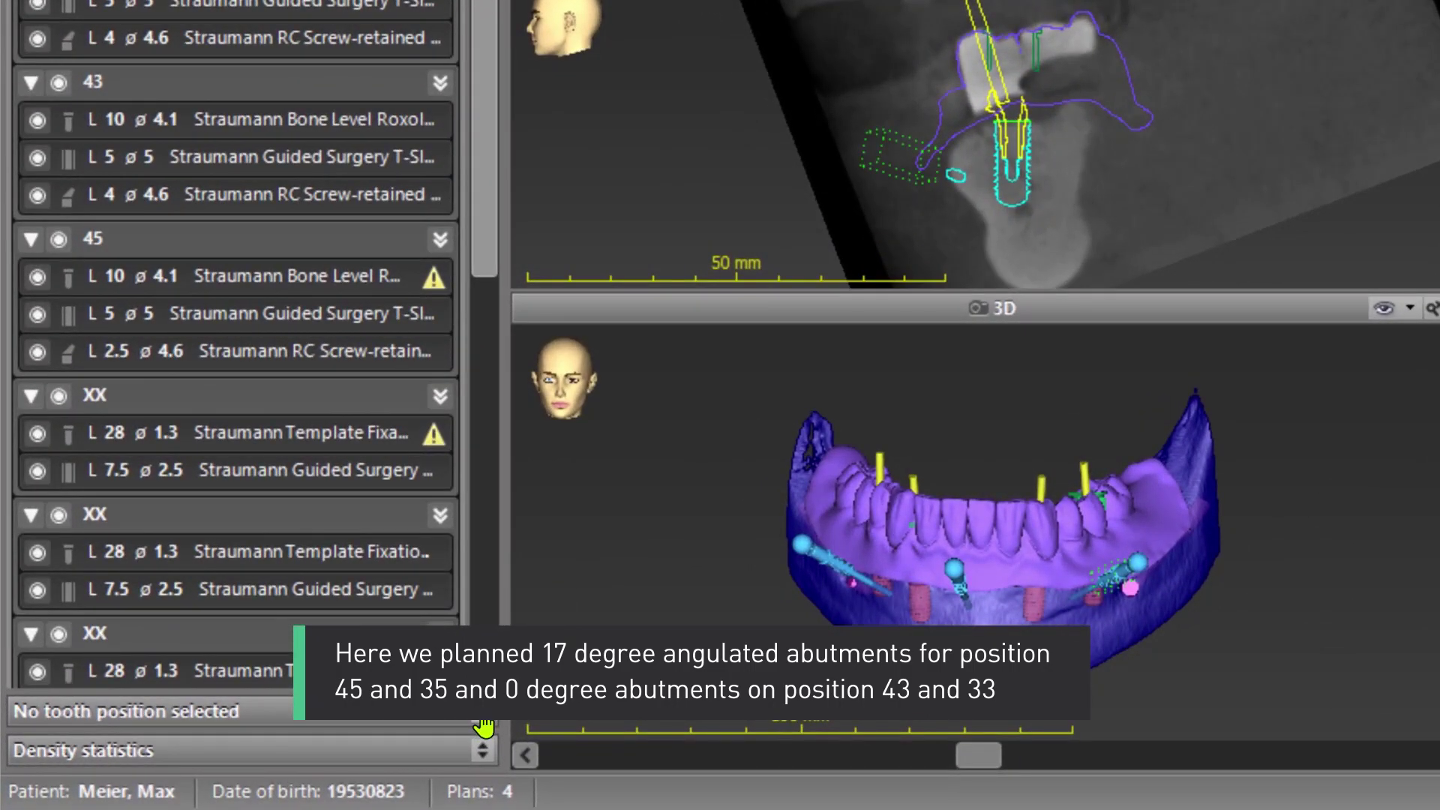
# - Review the abutment details: 0° at positions 43 and 33, 17° angulated at 35 and 45
pyautogui.moveTo(484, 725); pyautogui.dragTo(480, 279)
pyautogui.click(183, 200)
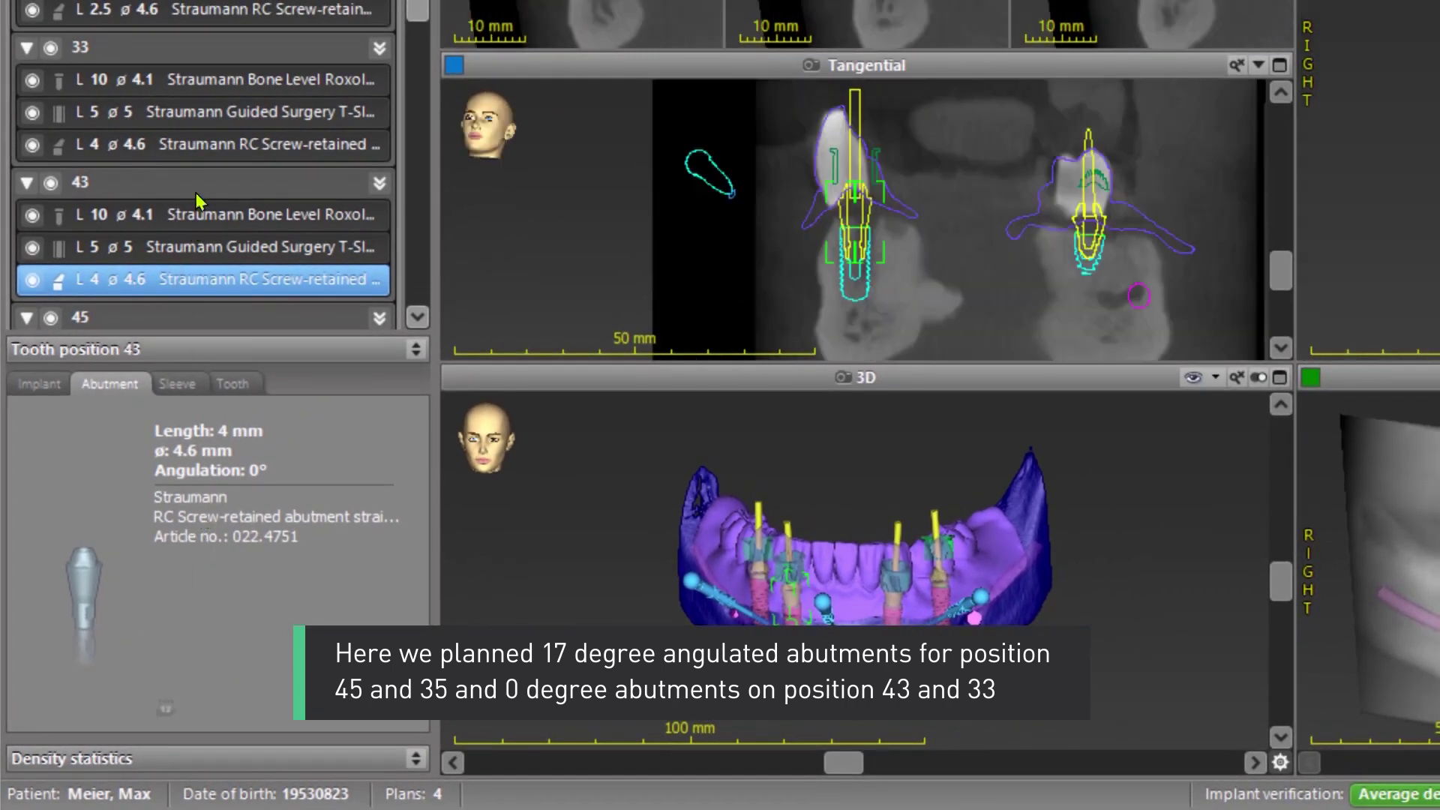
pyautogui.click(211, 150)
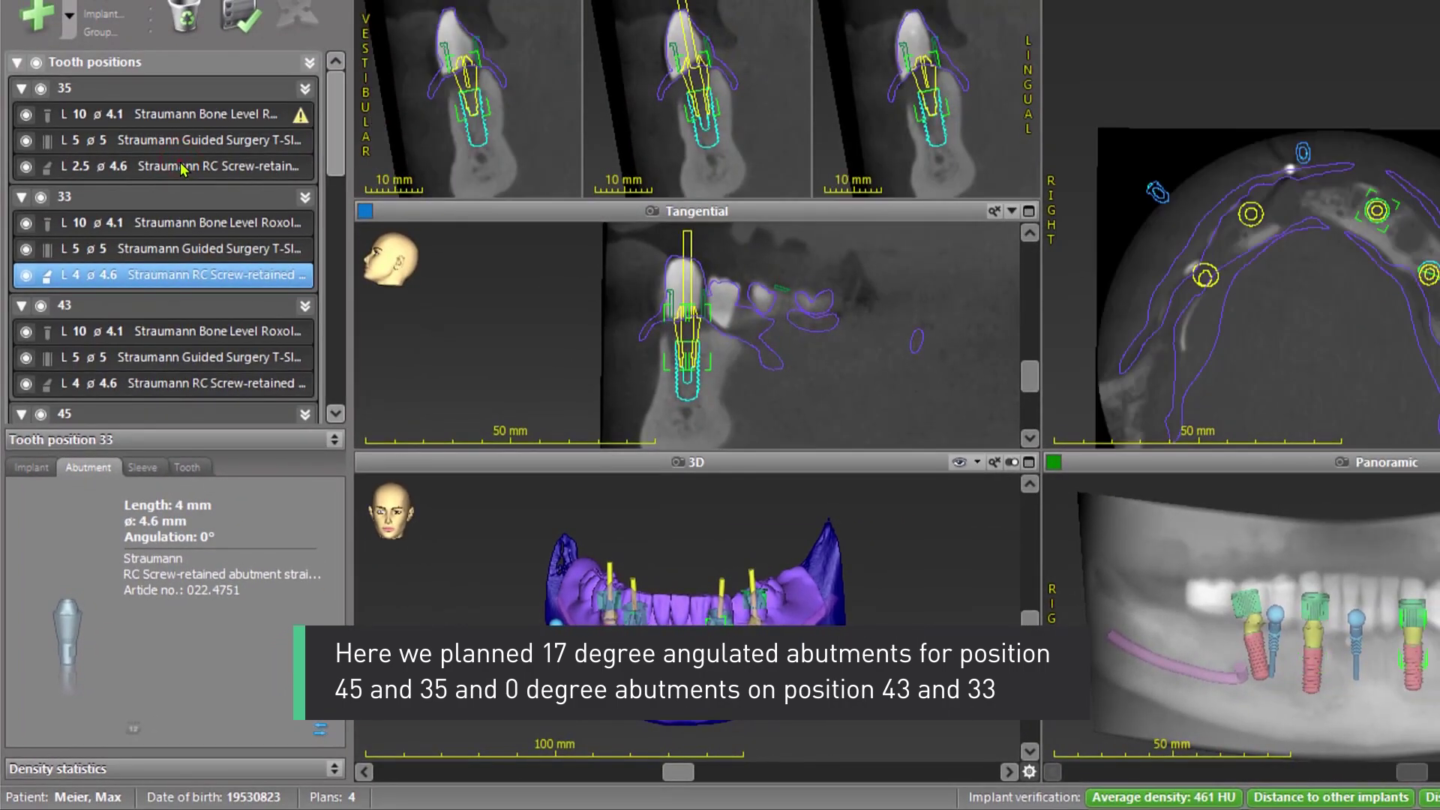
pyautogui.click(184, 166)
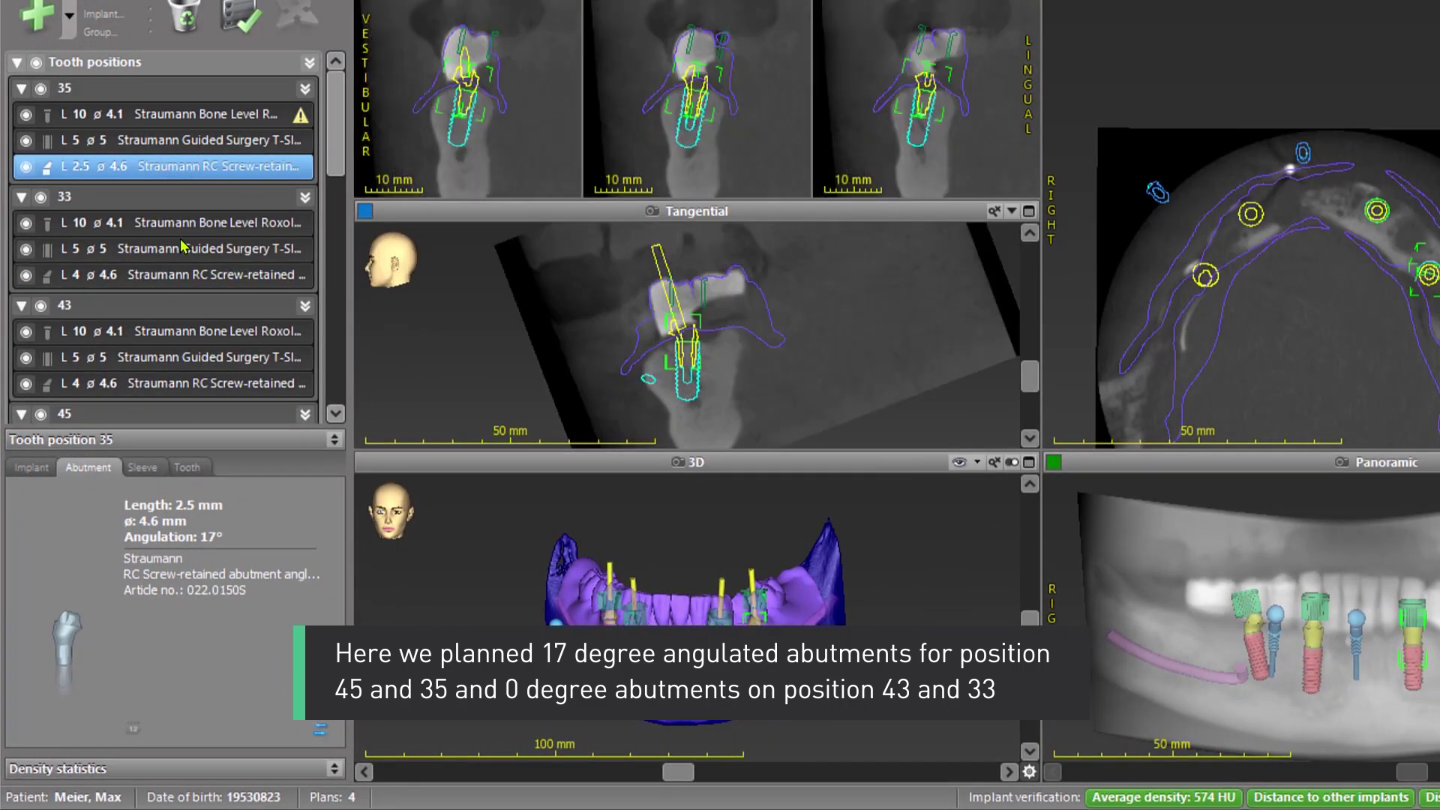
pyautogui.scroll(-1, 192, 339)
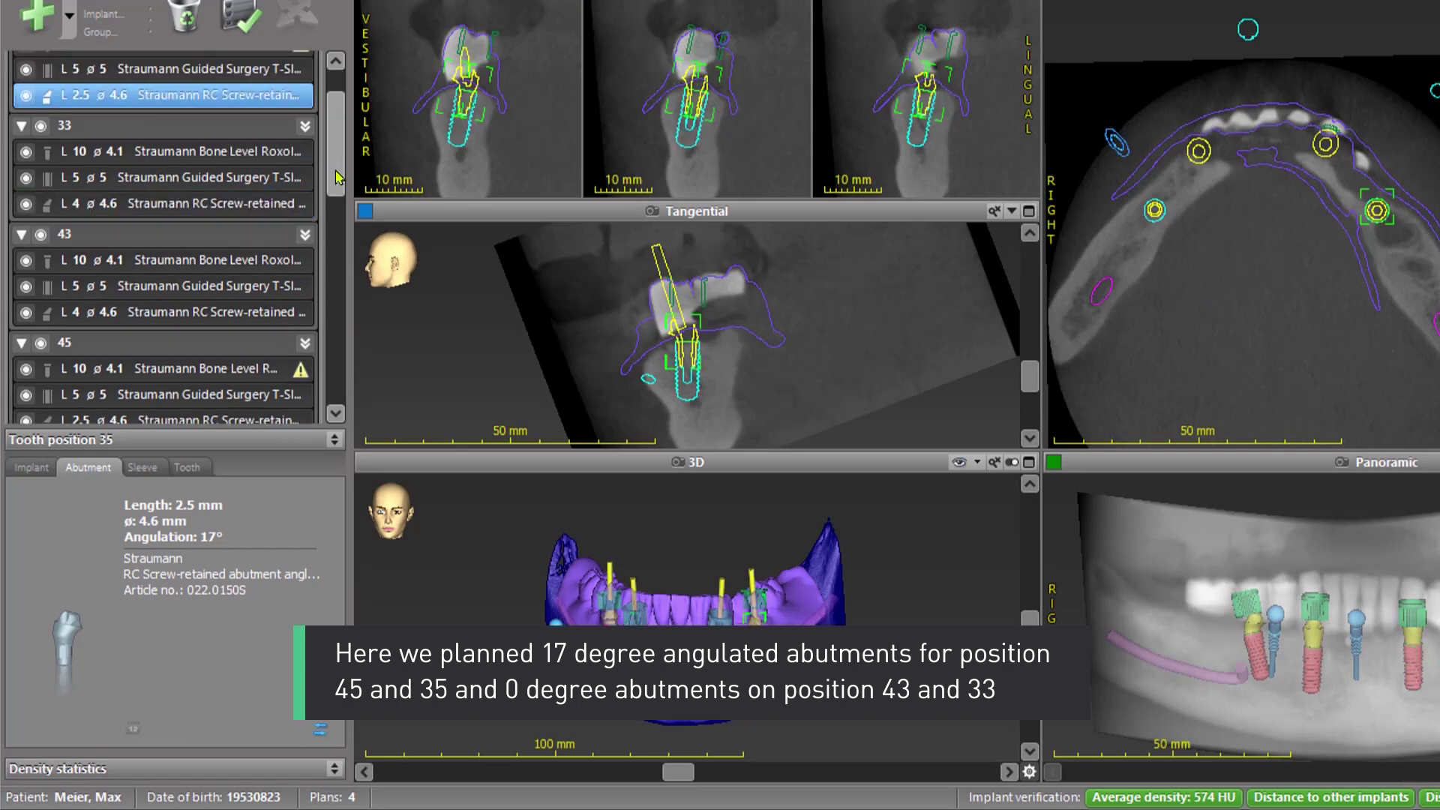
pyautogui.click(158, 419)
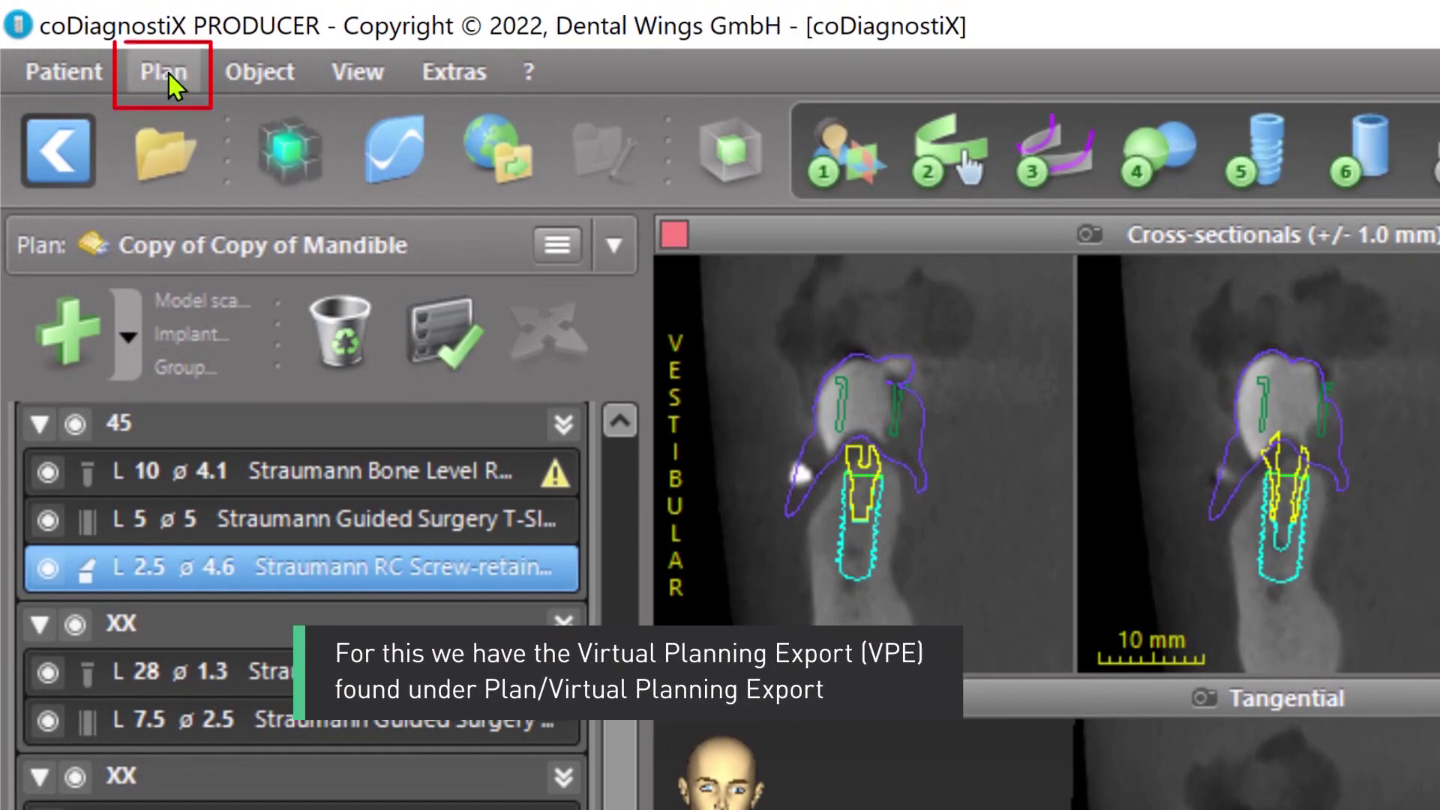
# - Start a Virtual Planning Export from the Plan menu with STL file as format
pyautogui.click(165, 72)
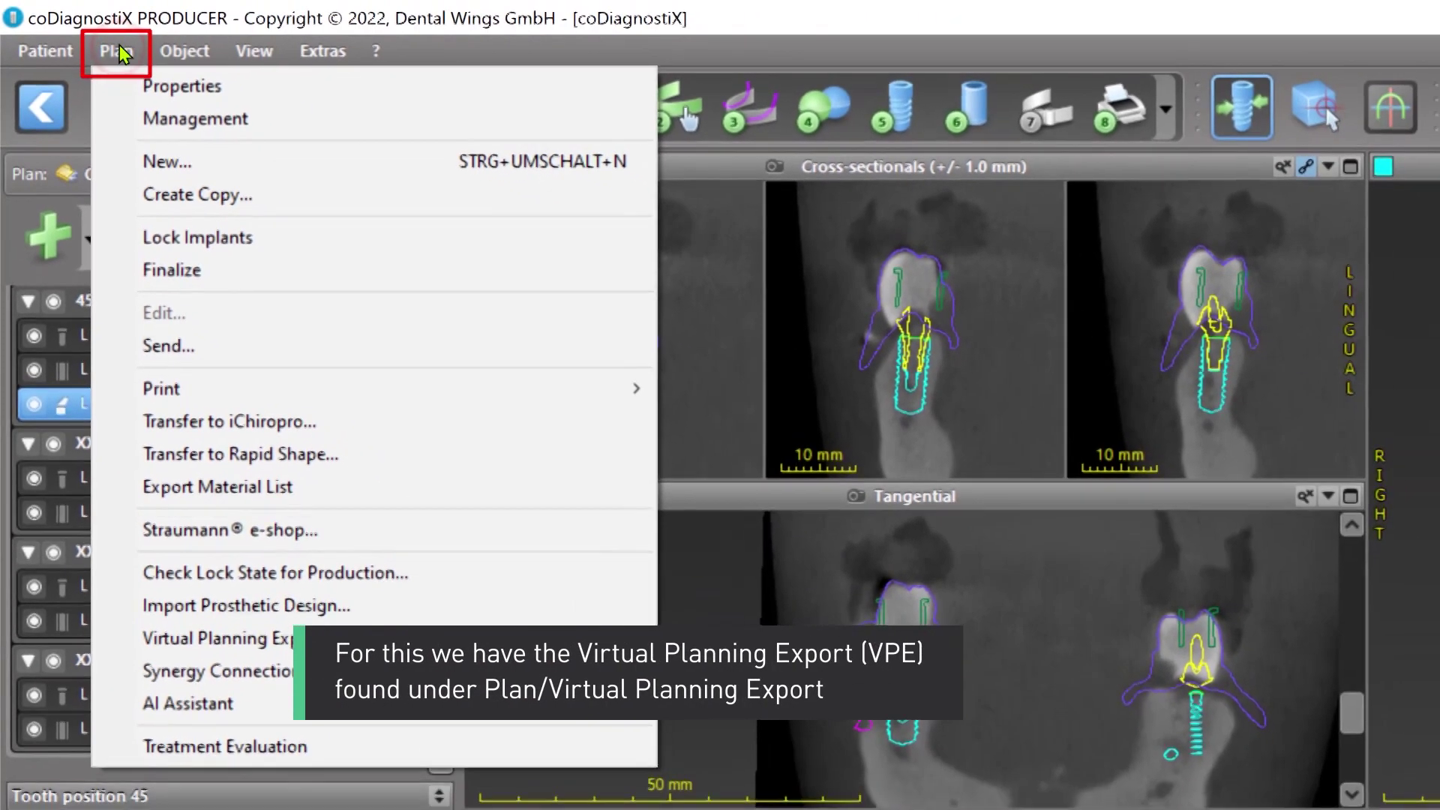
pyautogui.click(181, 636)
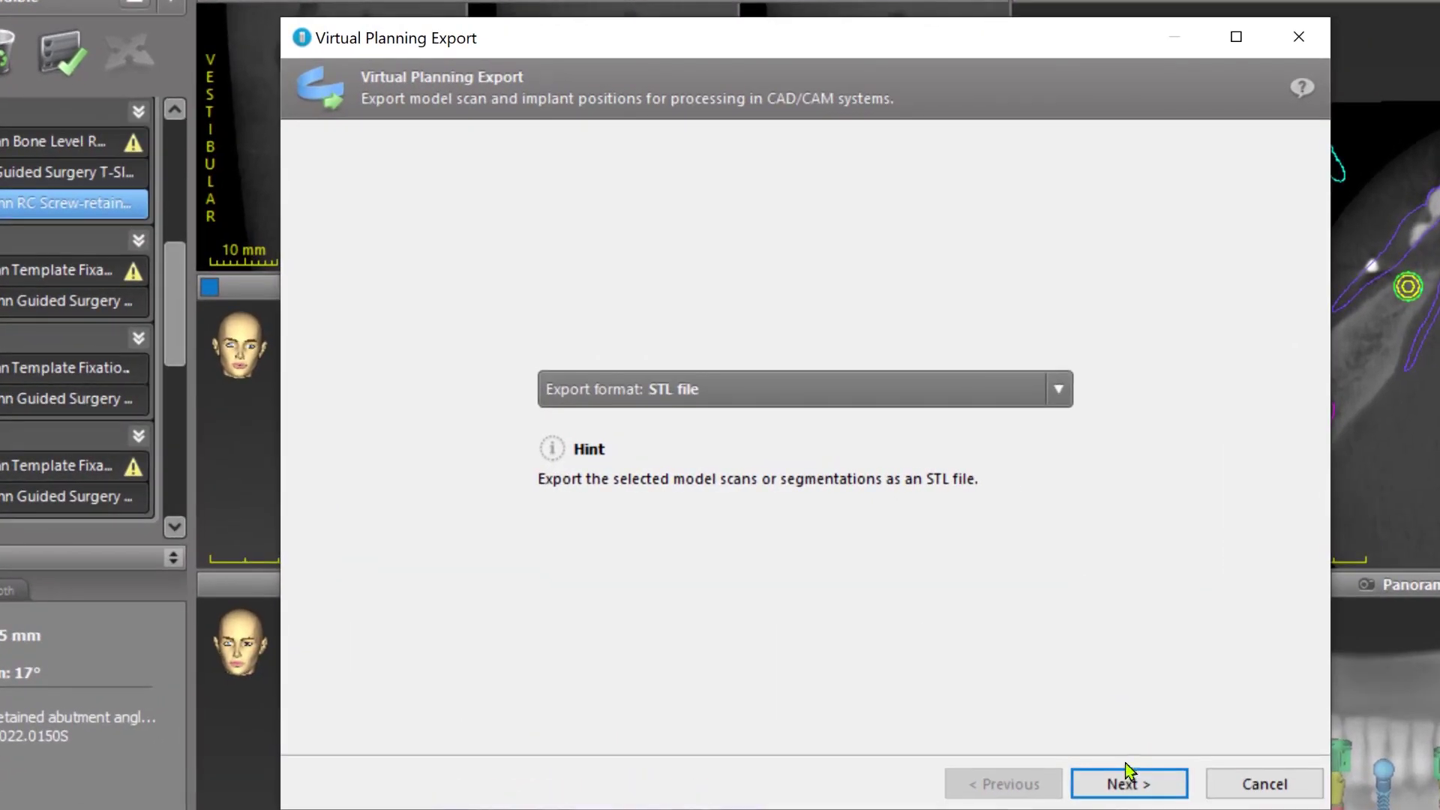
# - Choose an untouched STL export of the Max_STL Arch model scan
pyautogui.click(1129, 784)
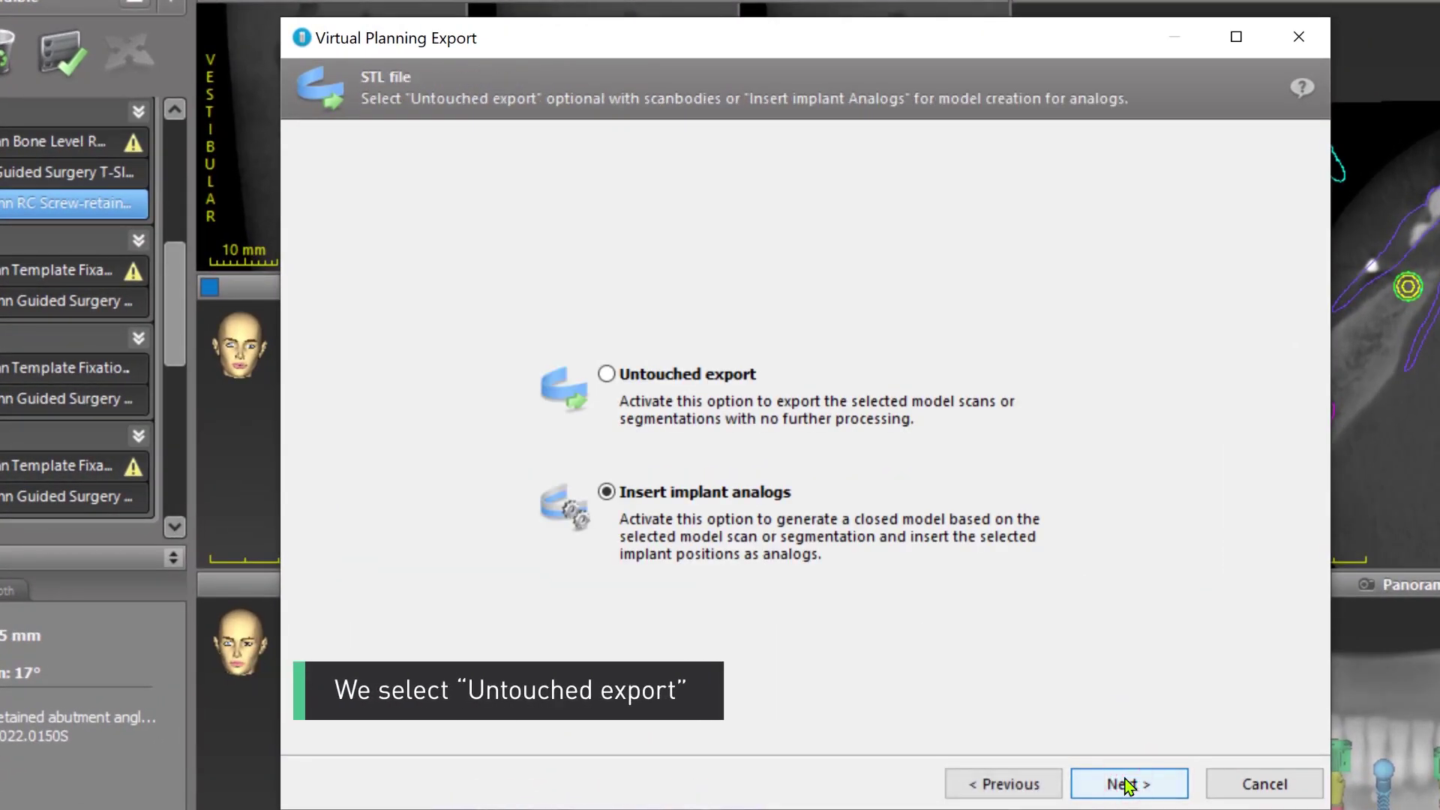
pyautogui.click(673, 379)
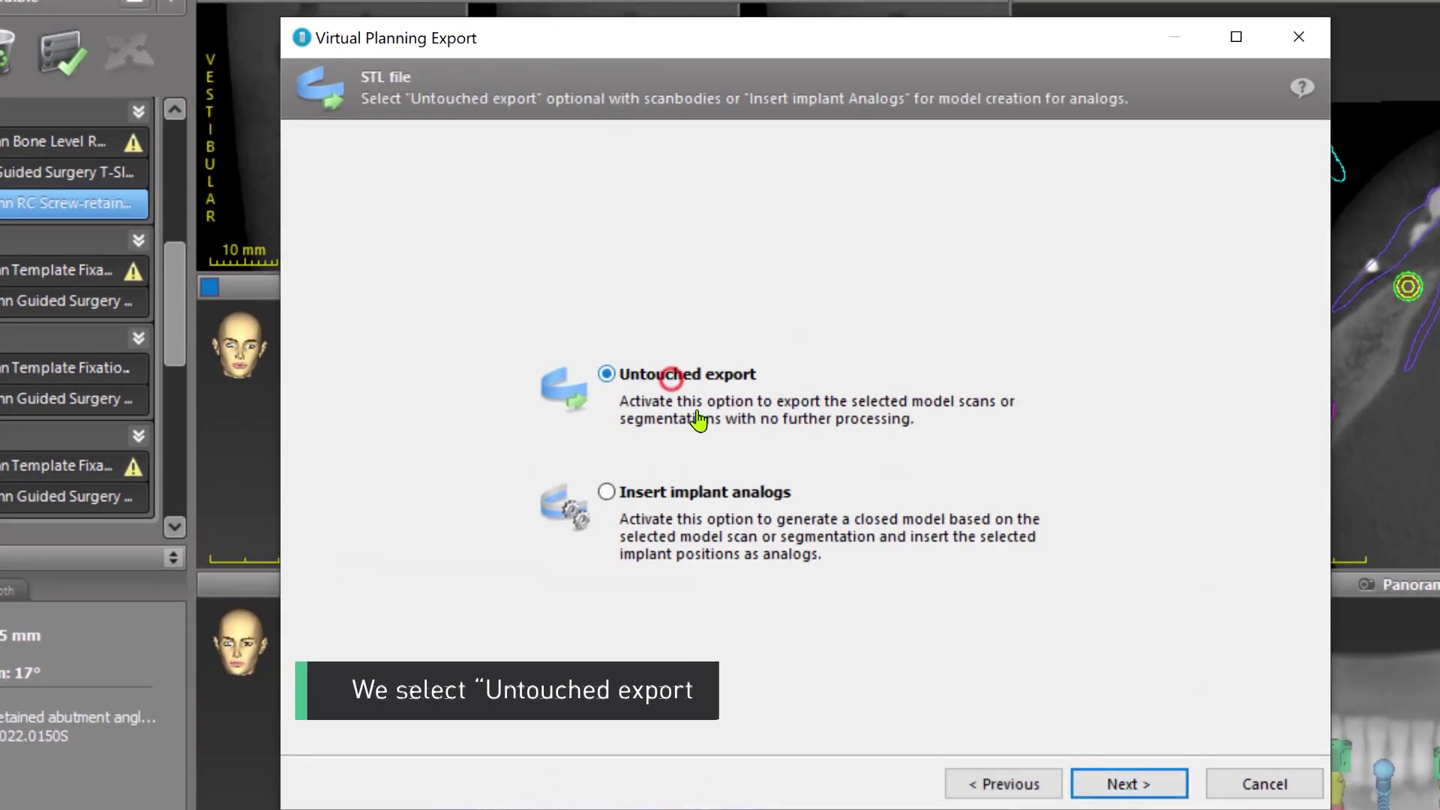
pyautogui.click(1135, 784)
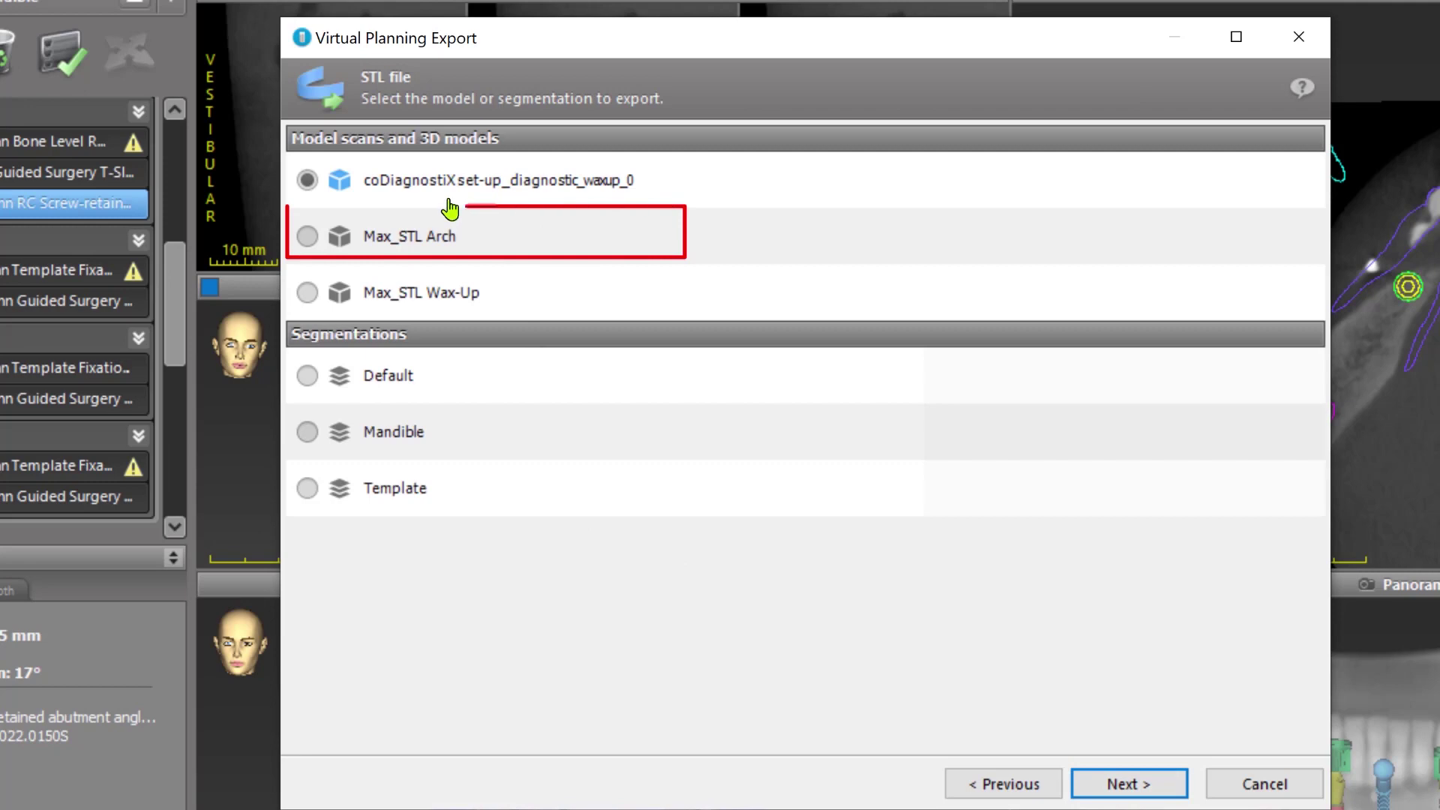
pyautogui.click(387, 259)
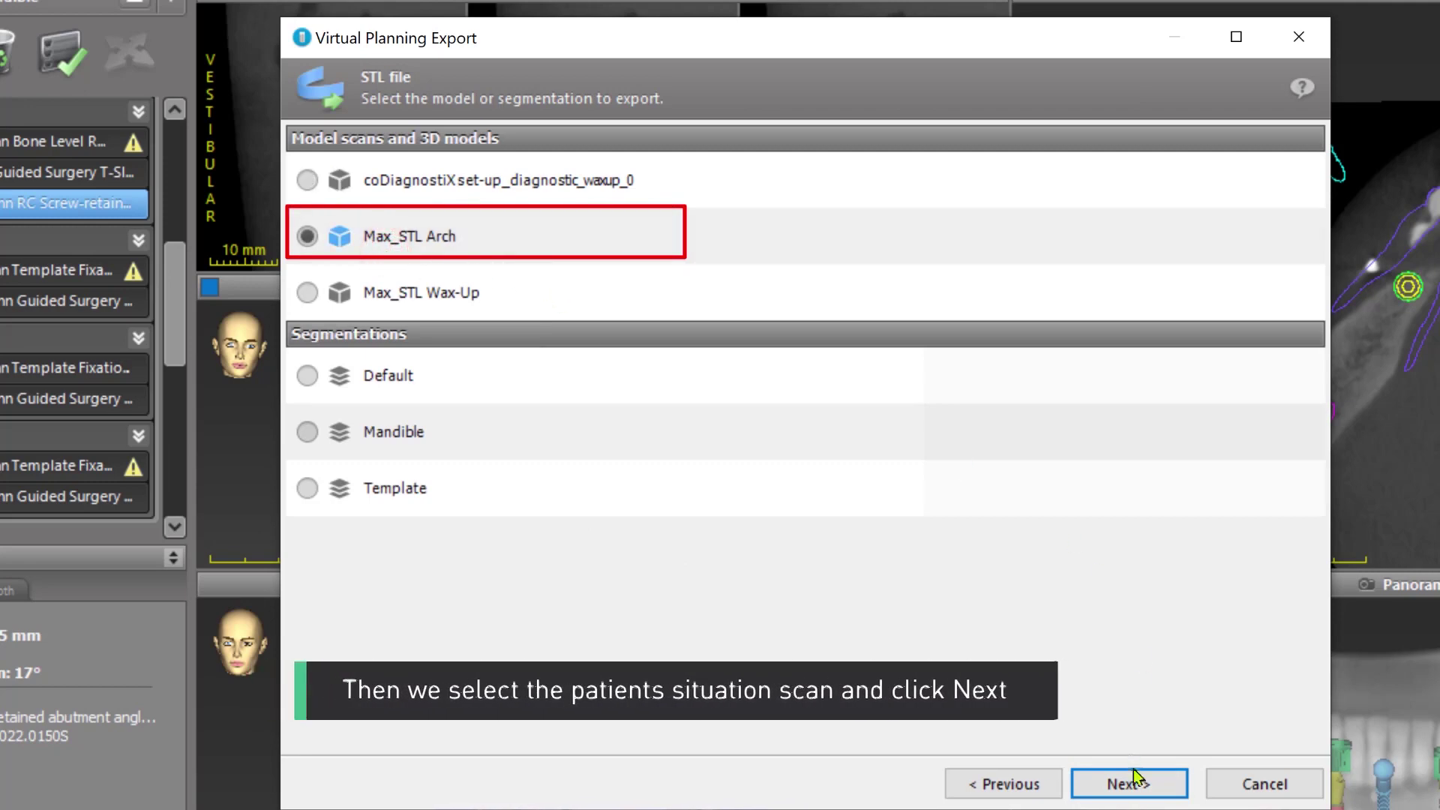
pyautogui.click(1137, 791)
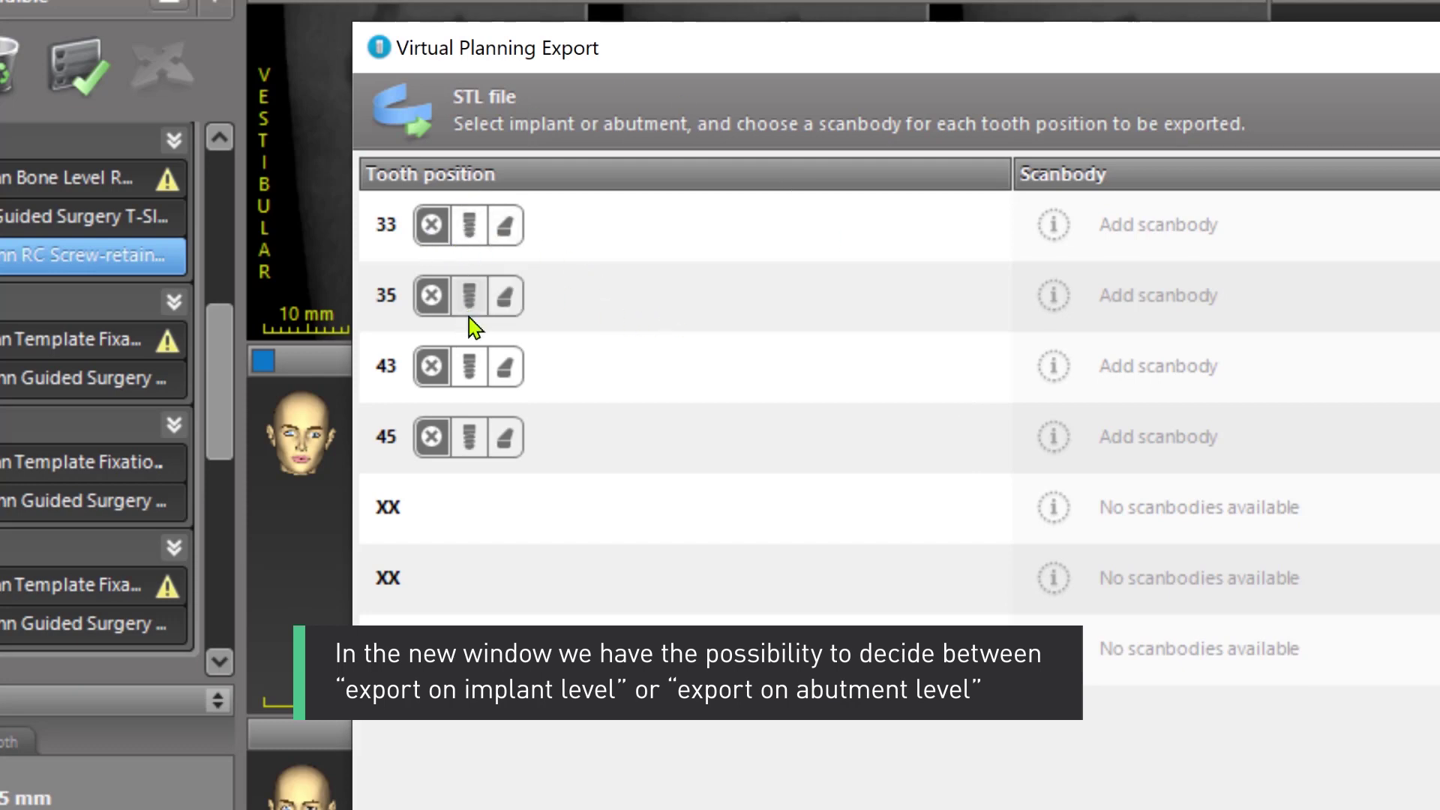
# - Assign abutment-level CARES Mono scanbodies to teeth 33, 35, 43 and 45, then preview the export
pyautogui.click(506, 237)
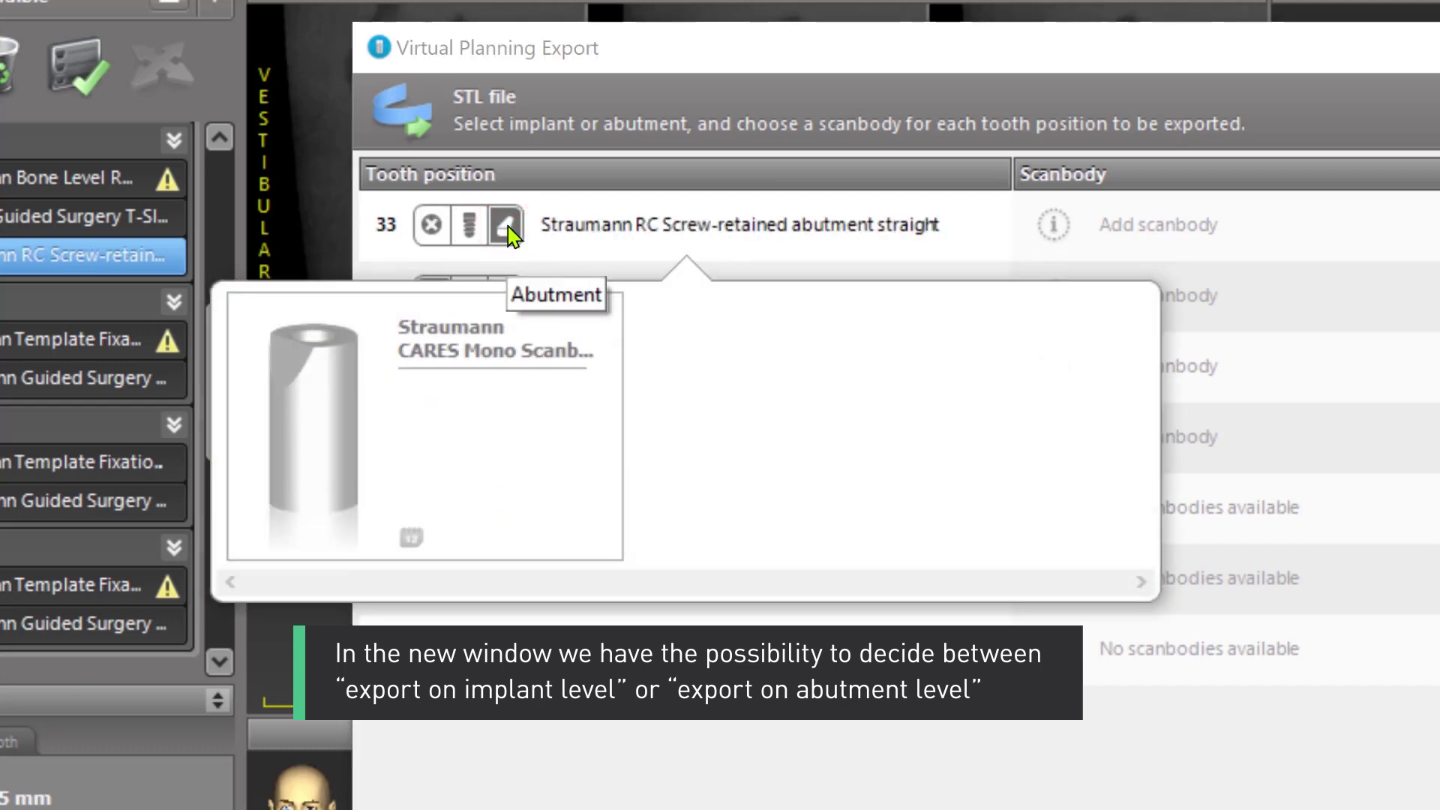
pyautogui.click(447, 376)
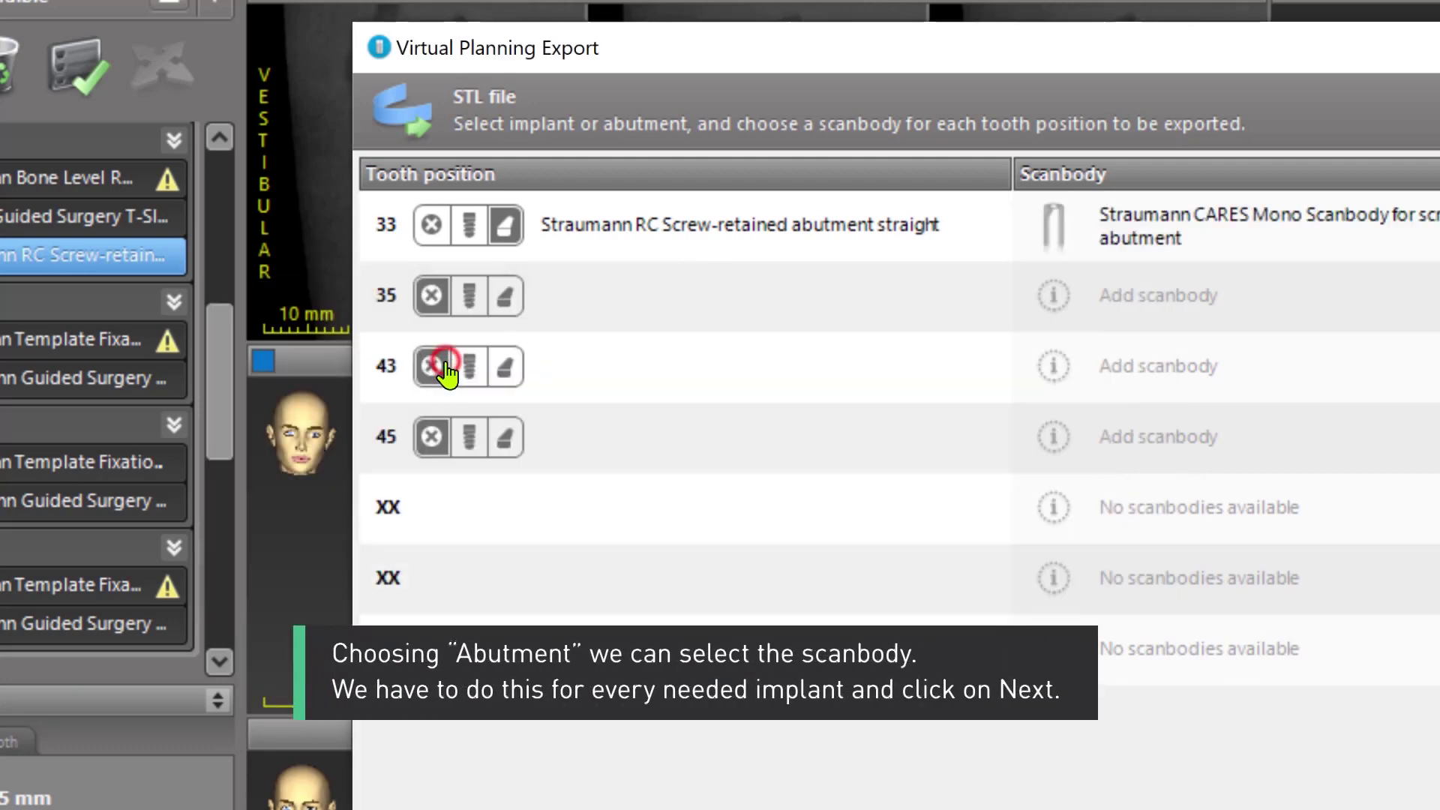
pyautogui.click(506, 300)
pyautogui.click(440, 462)
pyautogui.click(508, 366)
pyautogui.click(432, 523)
pyautogui.click(518, 442)
pyautogui.click(424, 614)
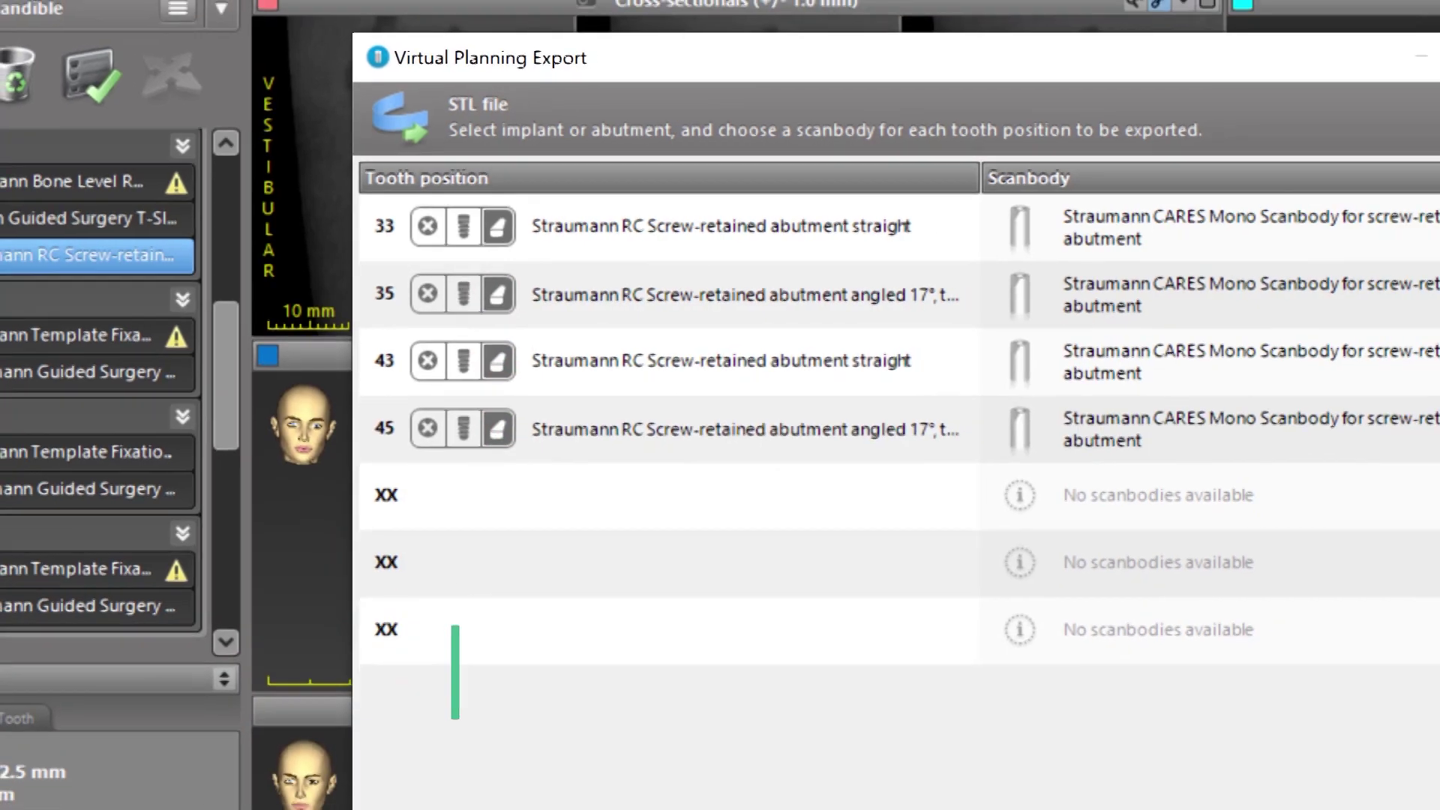
pyautogui.click(1012, 702)
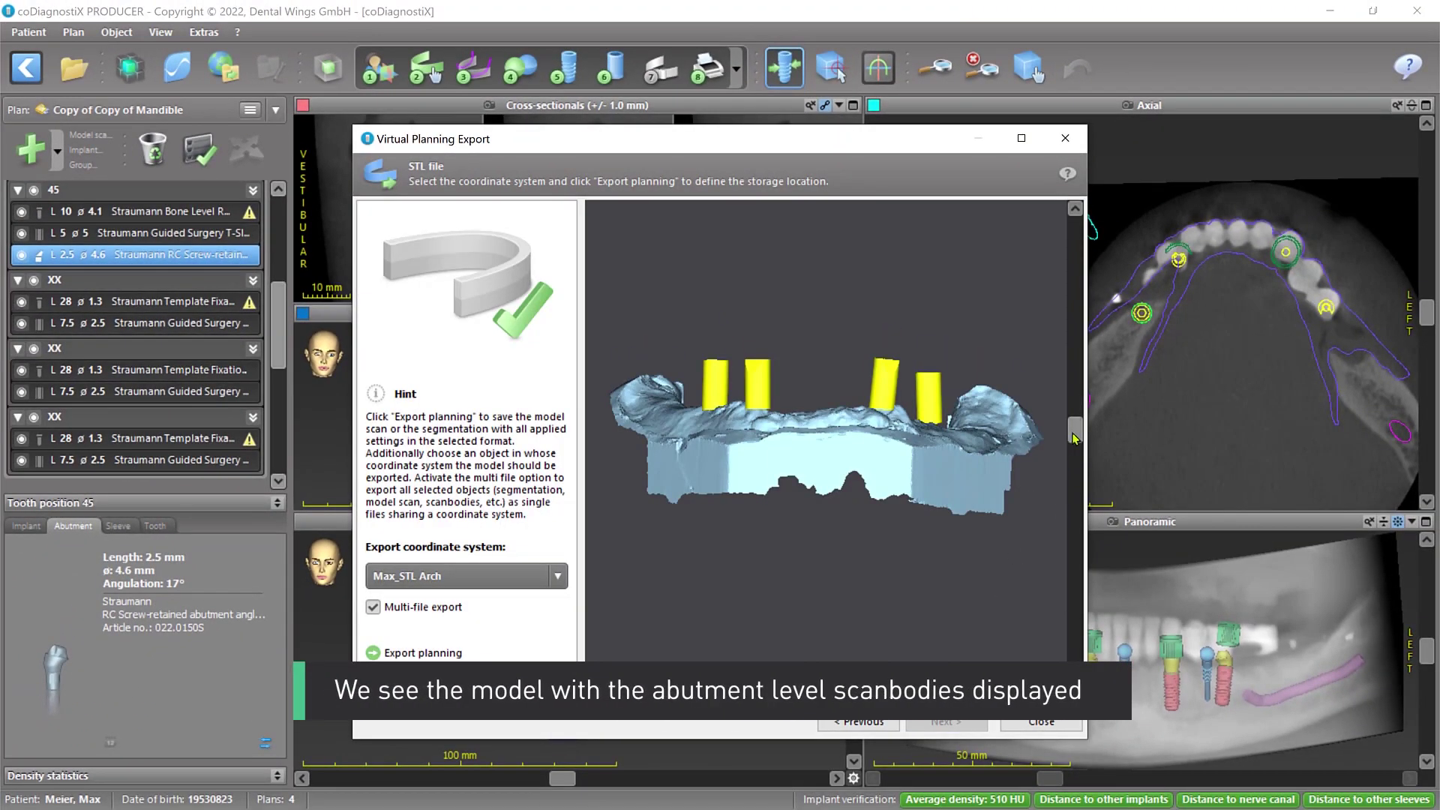
# - Turn off Multi-file export and open the save dialog via Export planning
pyautogui.moveTo(1077, 441); pyautogui.dragTo(1076, 499)
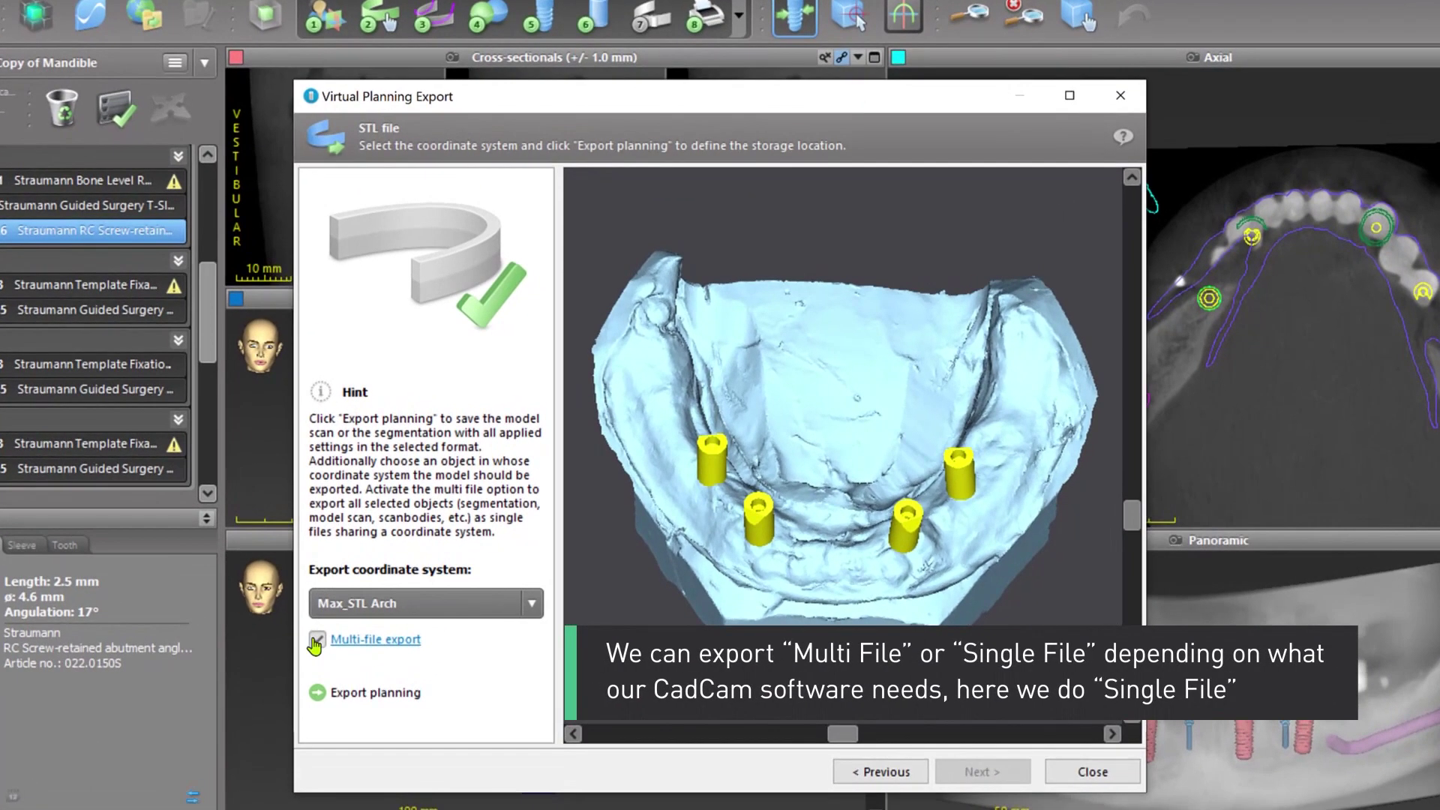
pyautogui.click(316, 640)
pyautogui.click(373, 694)
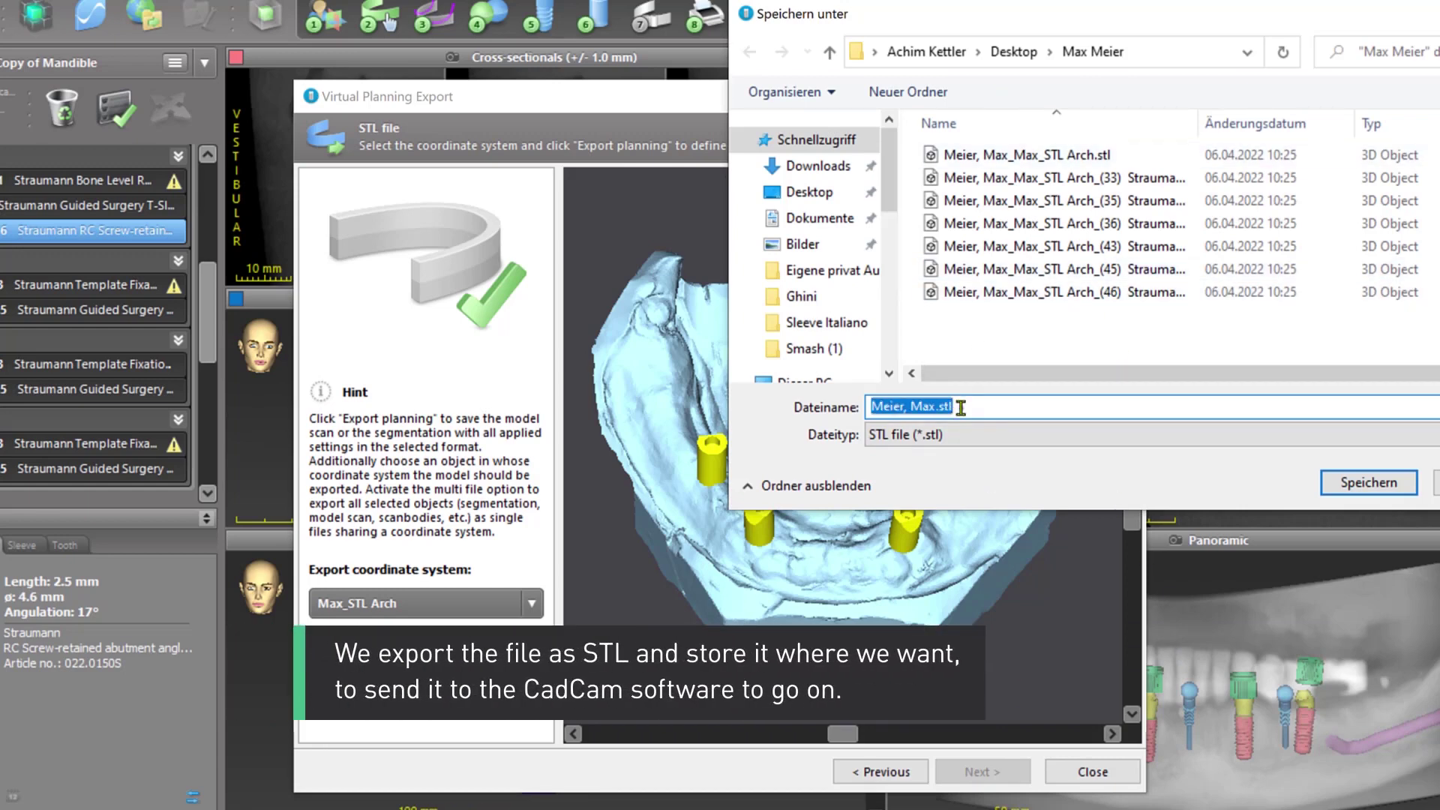
# - Save the STL file, dismiss the success message and close the Virtual Planning Export wizard
pyautogui.click(1369, 484)
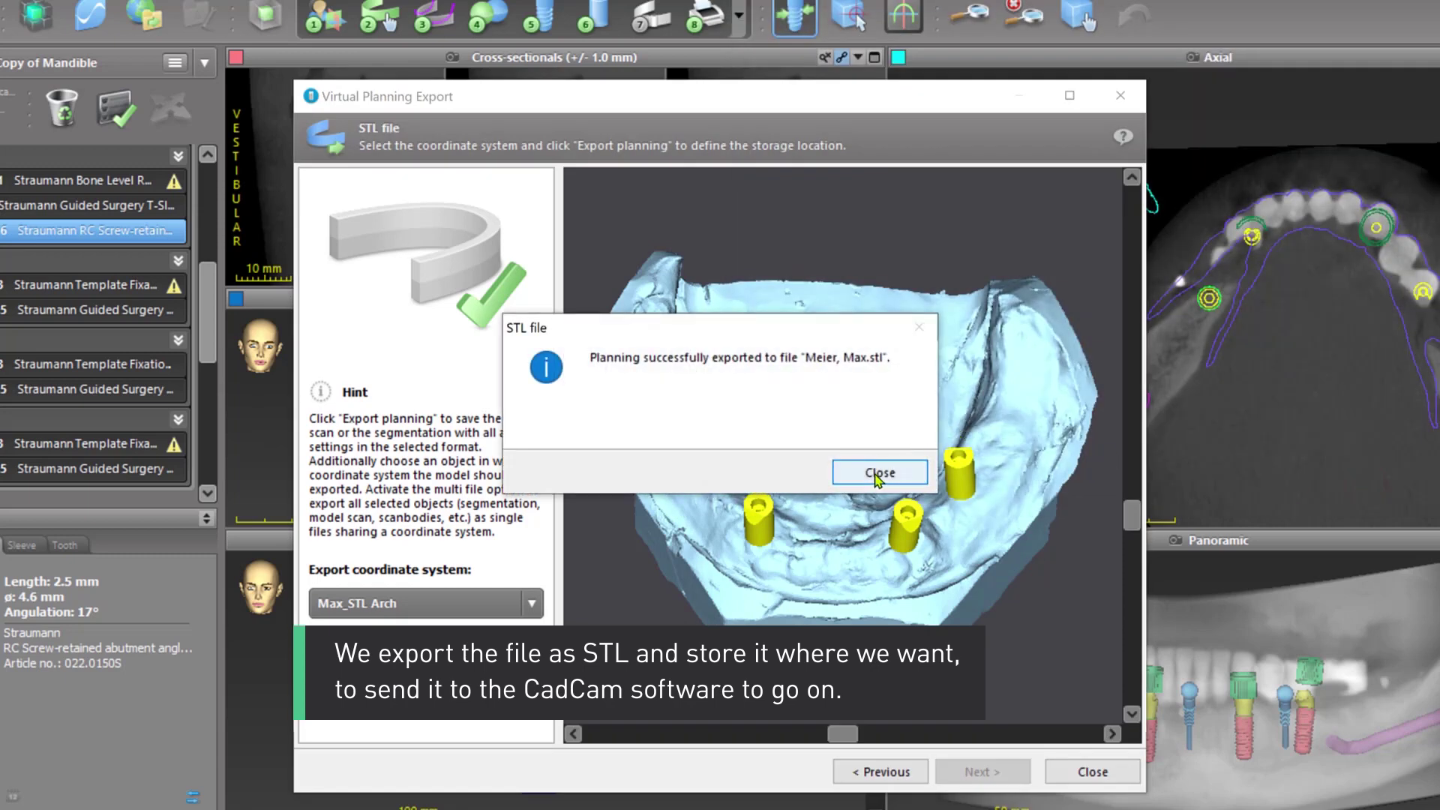
pyautogui.click(878, 474)
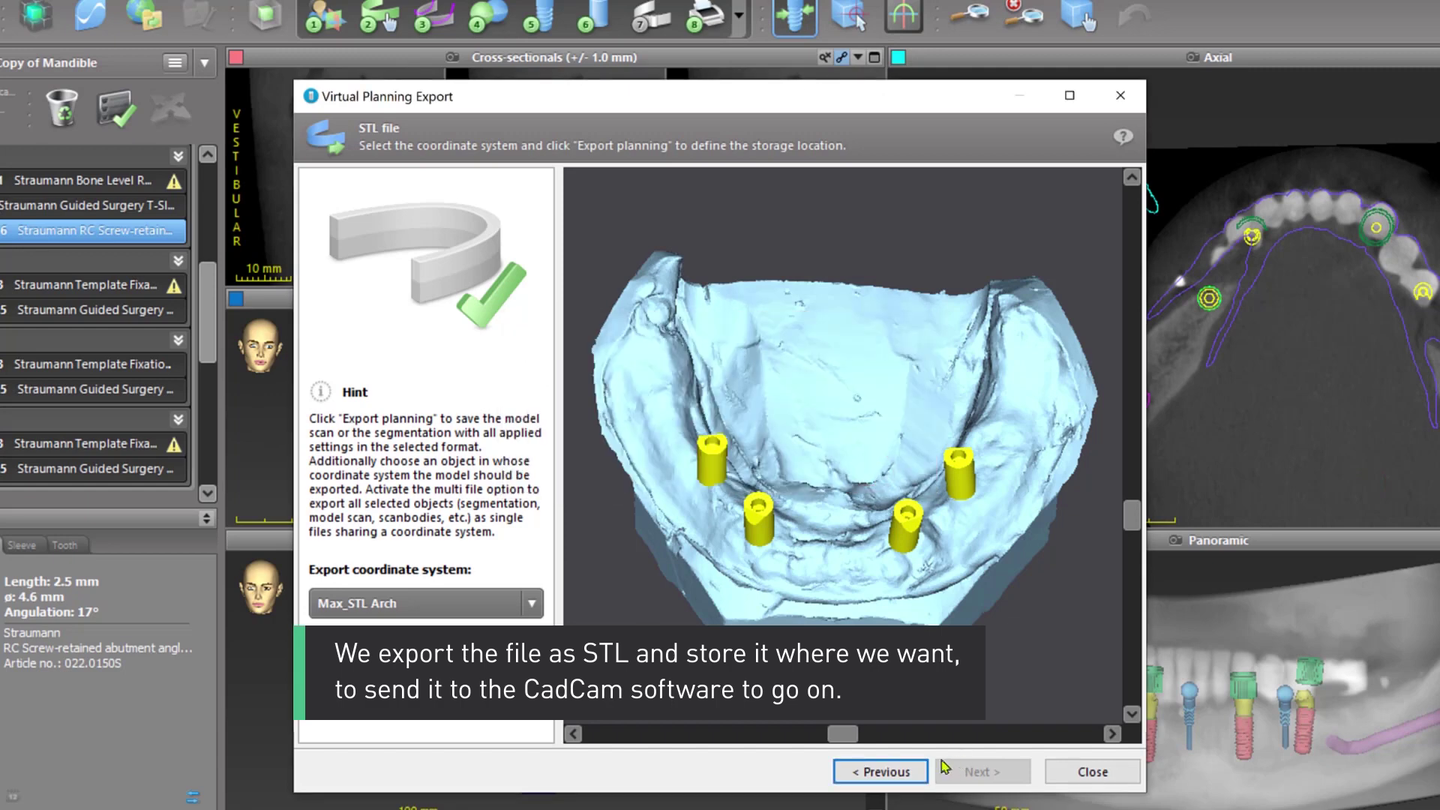
pyautogui.click(1092, 773)
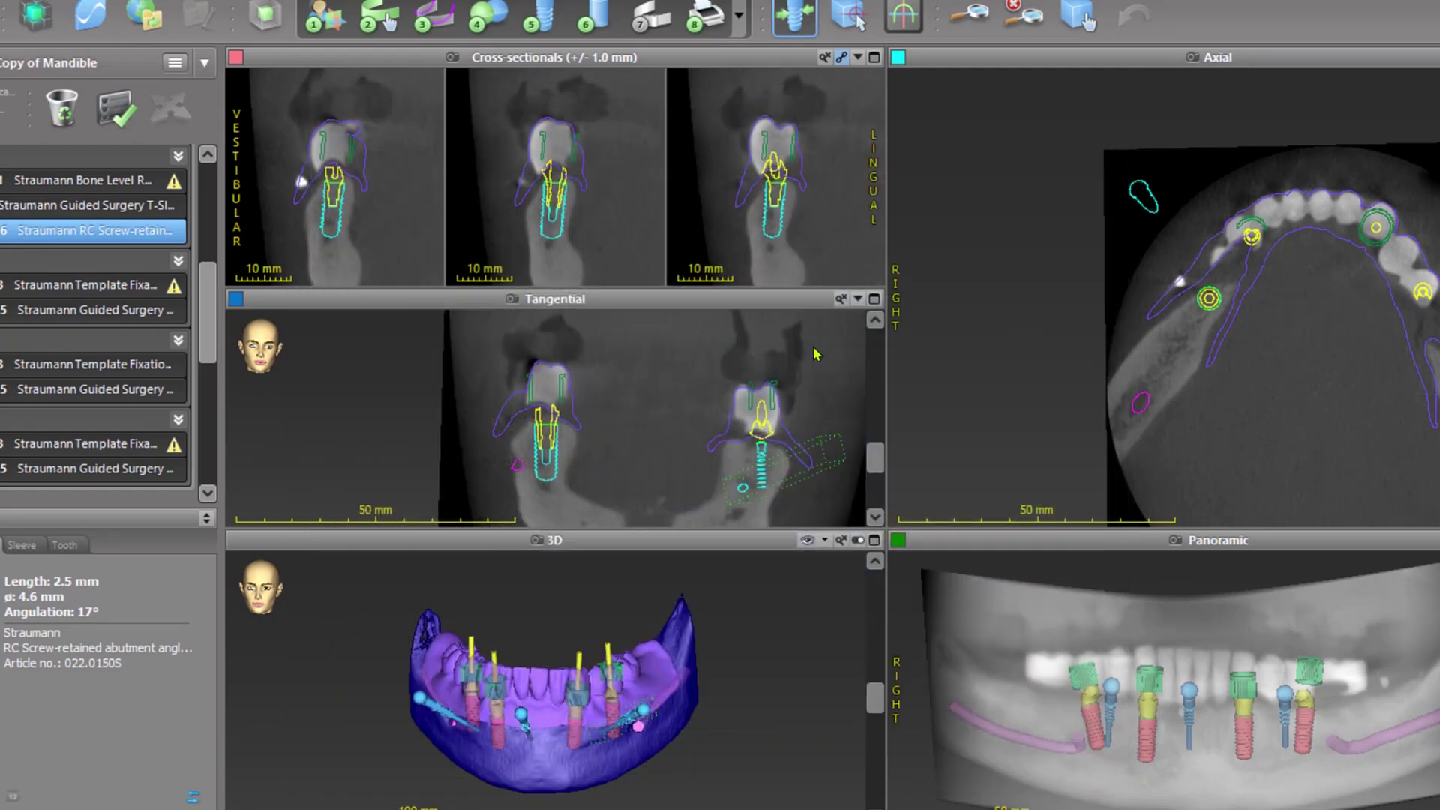